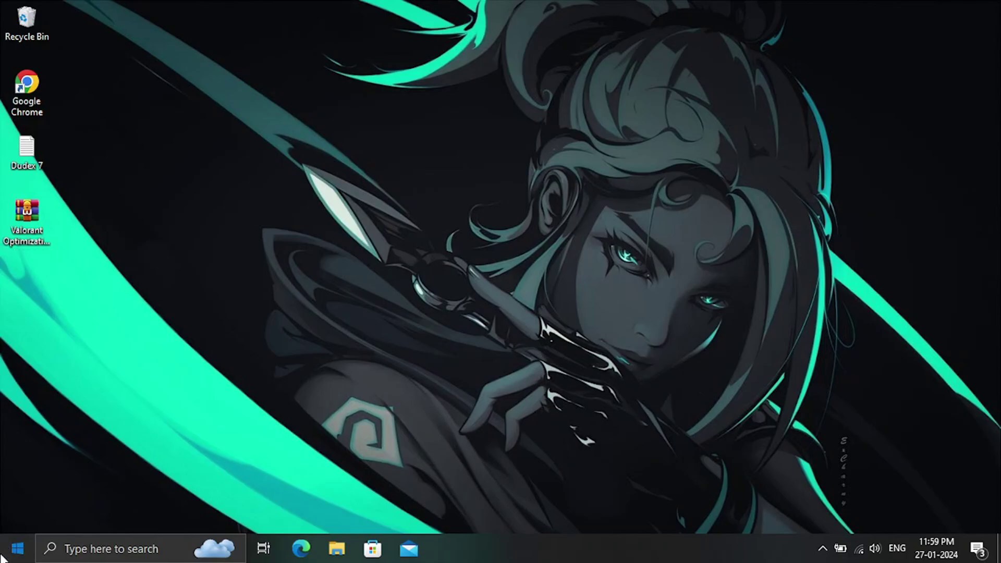
Open the Windows Update page in Settings to check whether the system is up to date
key("super")
left_click(24, 484)
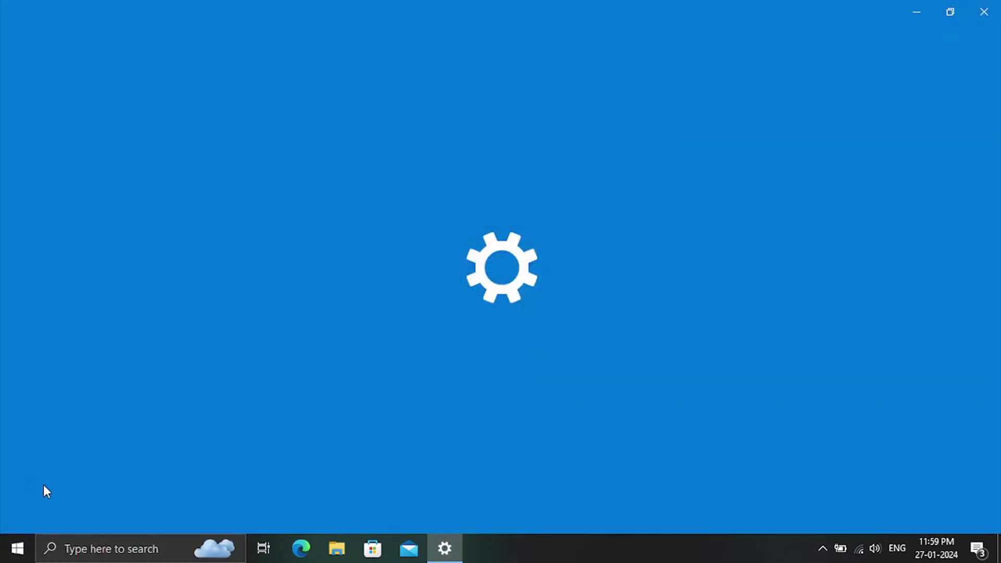
left_click(477, 406)
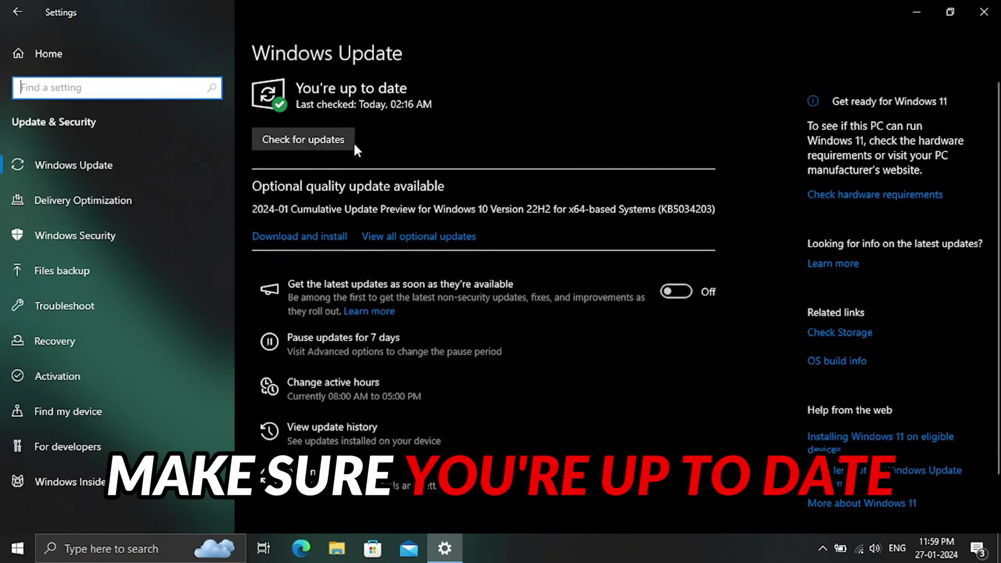
In the Gaming settings, make sure Game Bar is off and turn Game Mode on
left_click(119, 50)
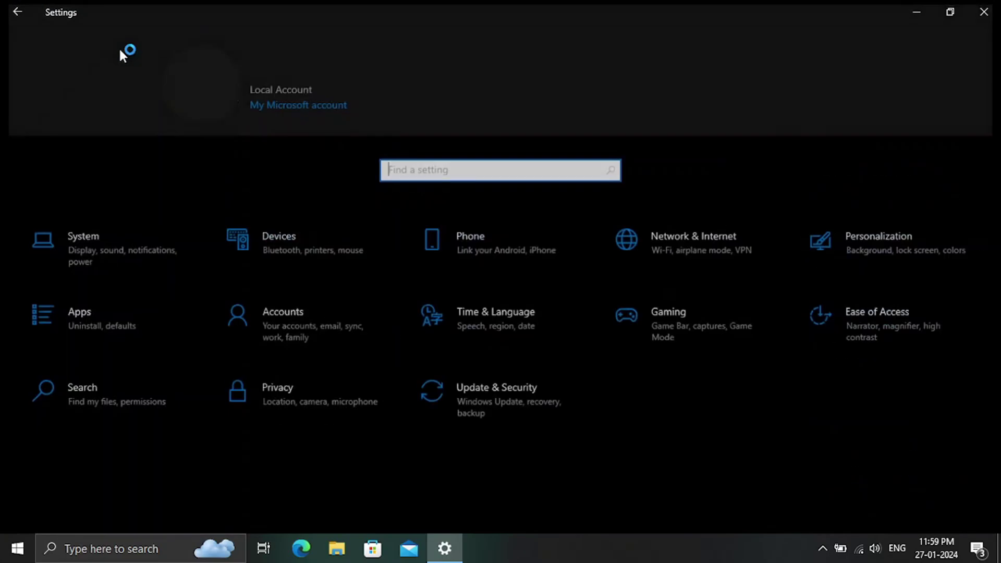
left_click(705, 297)
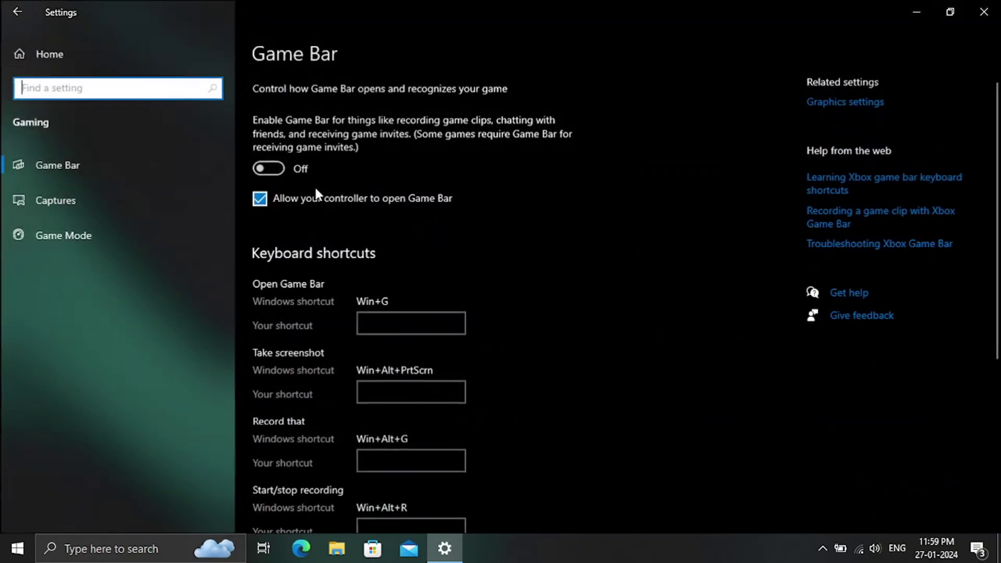
left_click(266, 168)
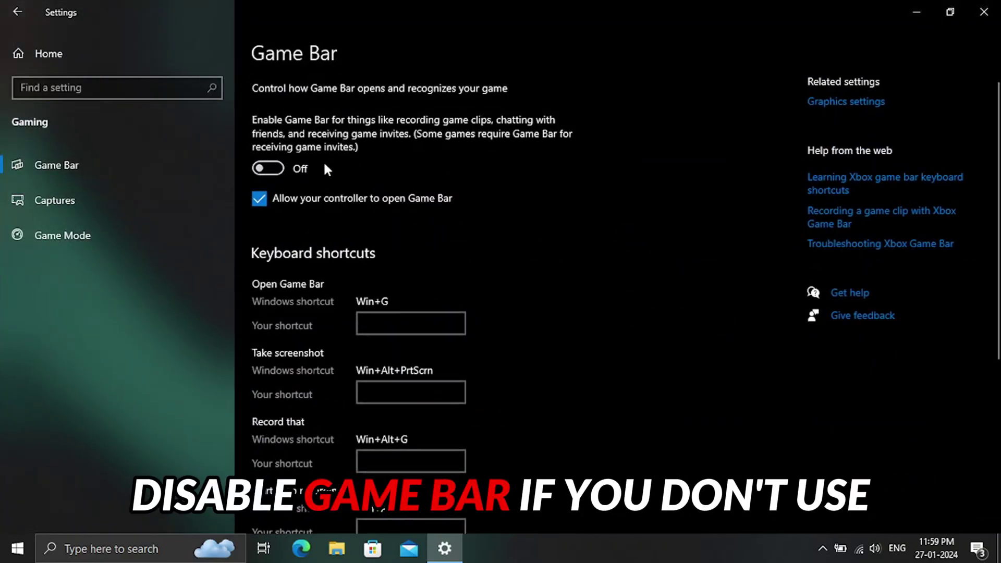
left_click(165, 226)
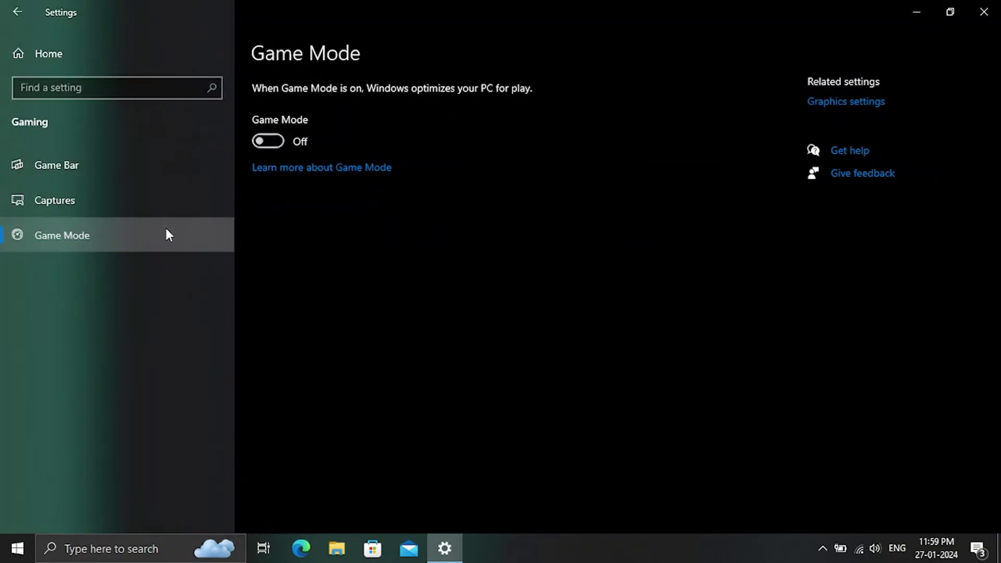
left_click(273, 143)
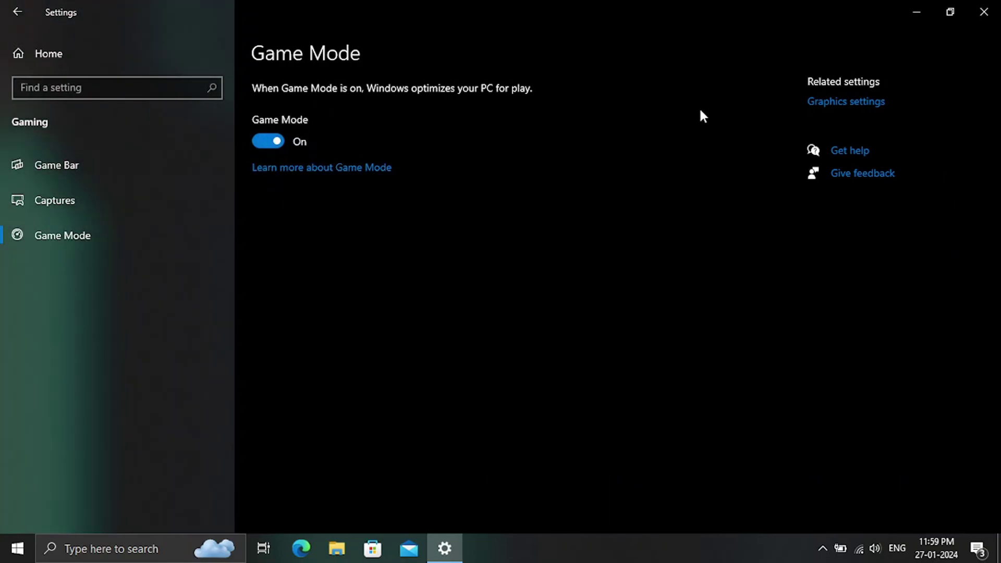
Add VALORANT-Win64-Shipping from VALORANT\live\ShooterGame\Binaries\Win64 to the graphics performance preference list as a desktop app
left_click(829, 102)
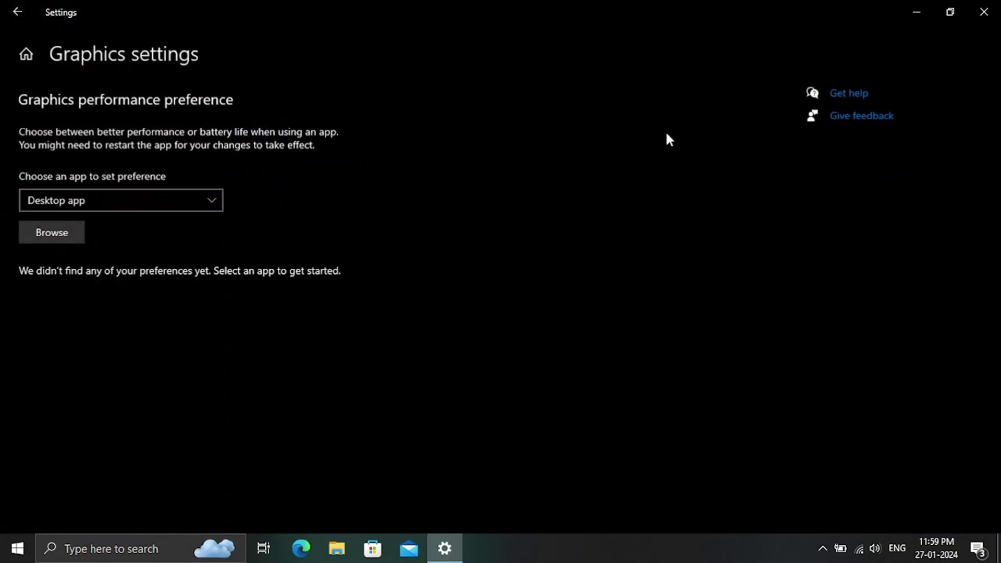
left_click(52, 232)
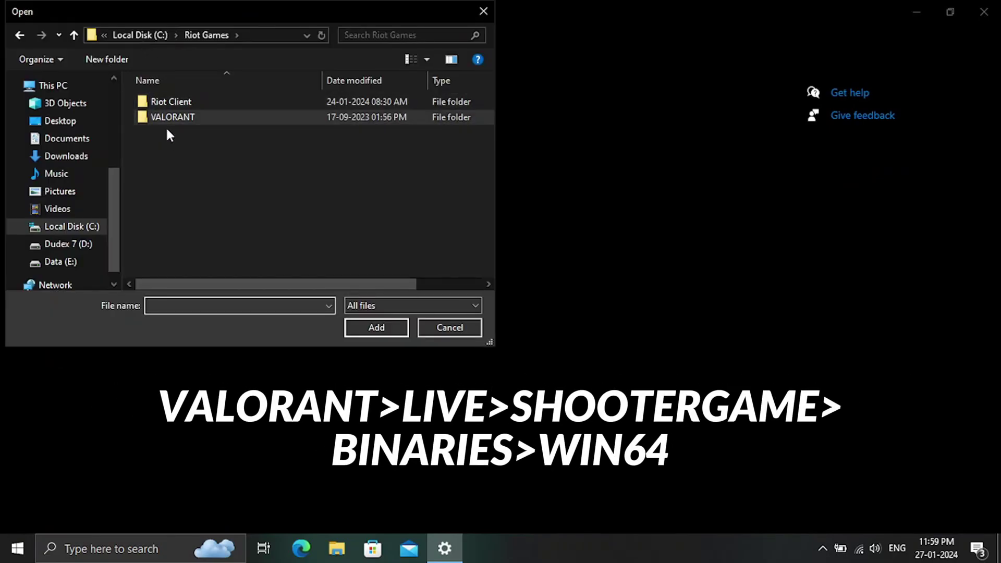
double_click(166, 119)
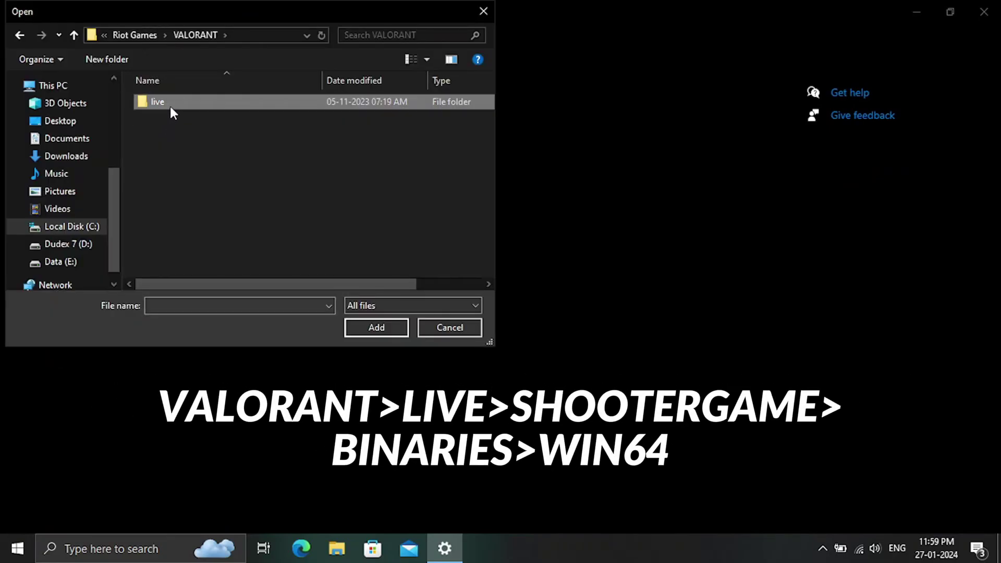
double_click(170, 104)
double_click(177, 117)
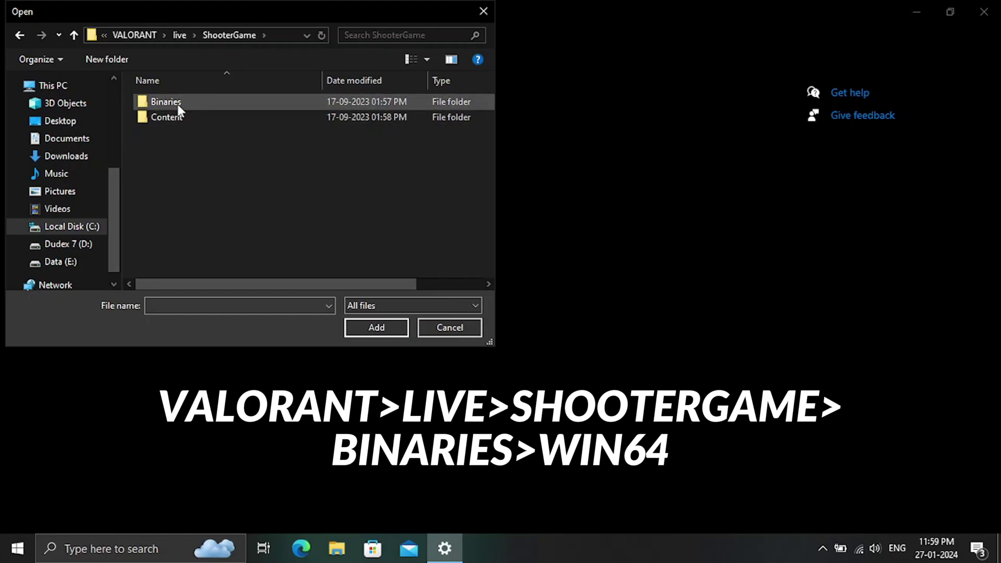
double_click(177, 102)
double_click(177, 102)
left_click(183, 101)
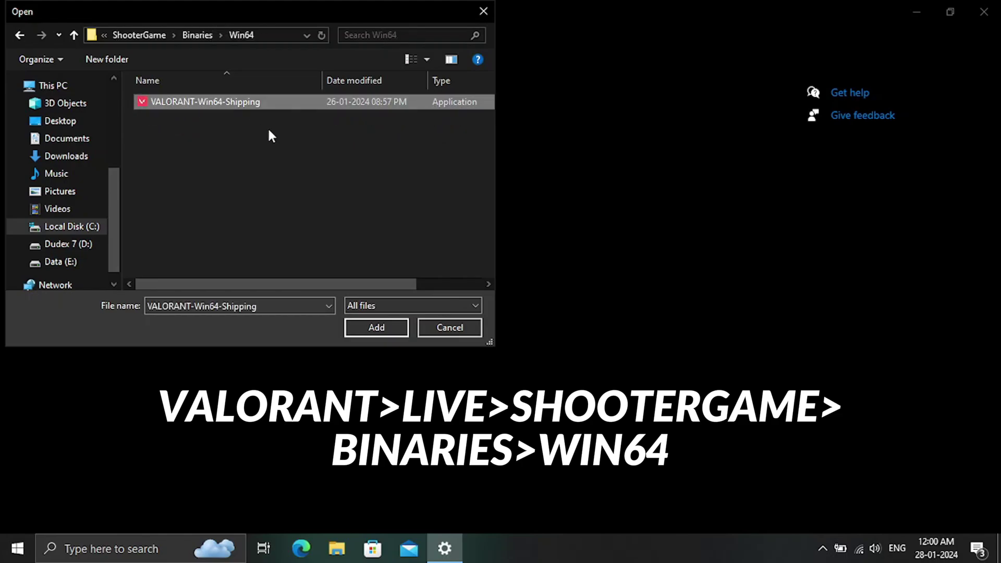
left_click(399, 327)
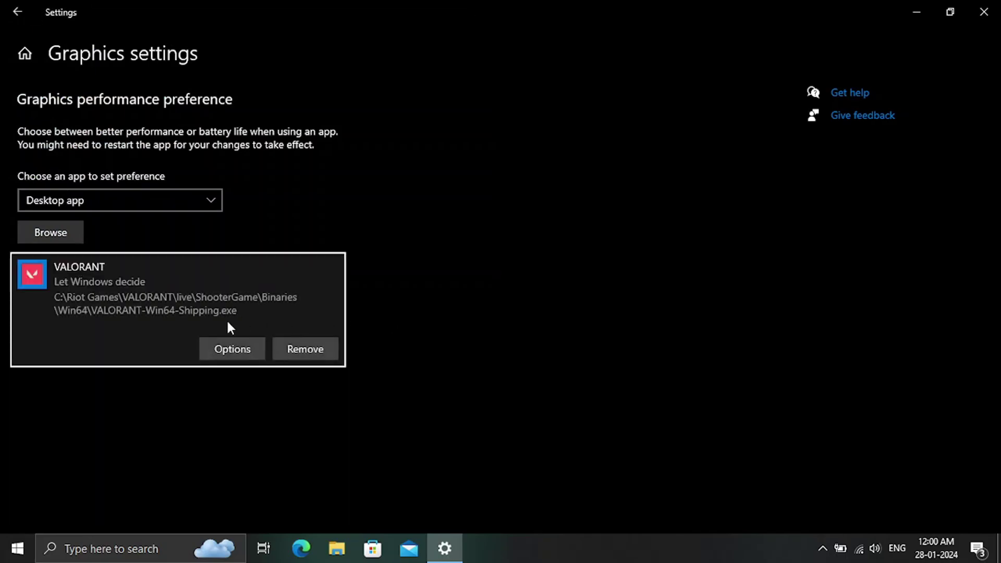
Set VALORANT's graphics preference to High performance, save it and close Settings
left_click(231, 350)
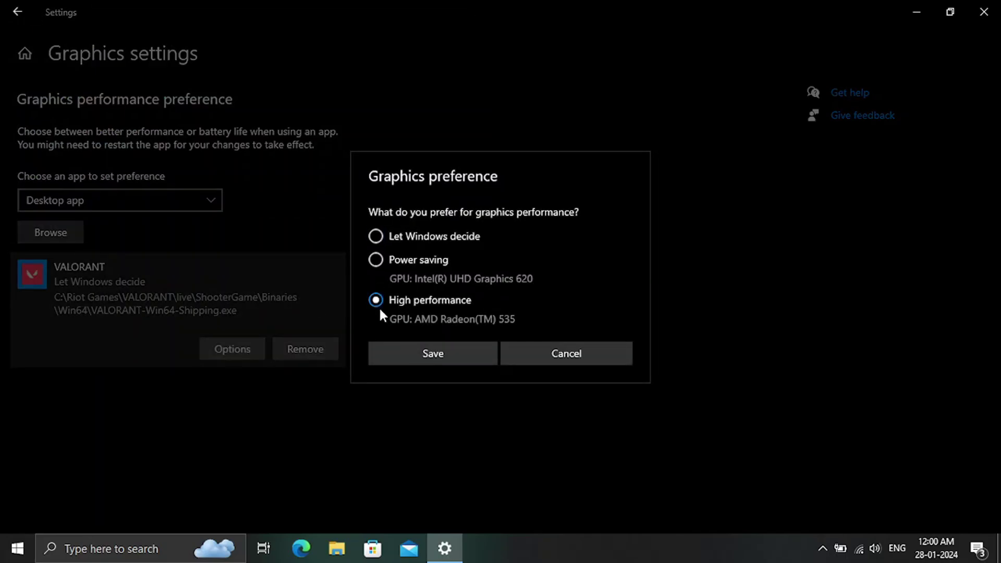
left_click(408, 354)
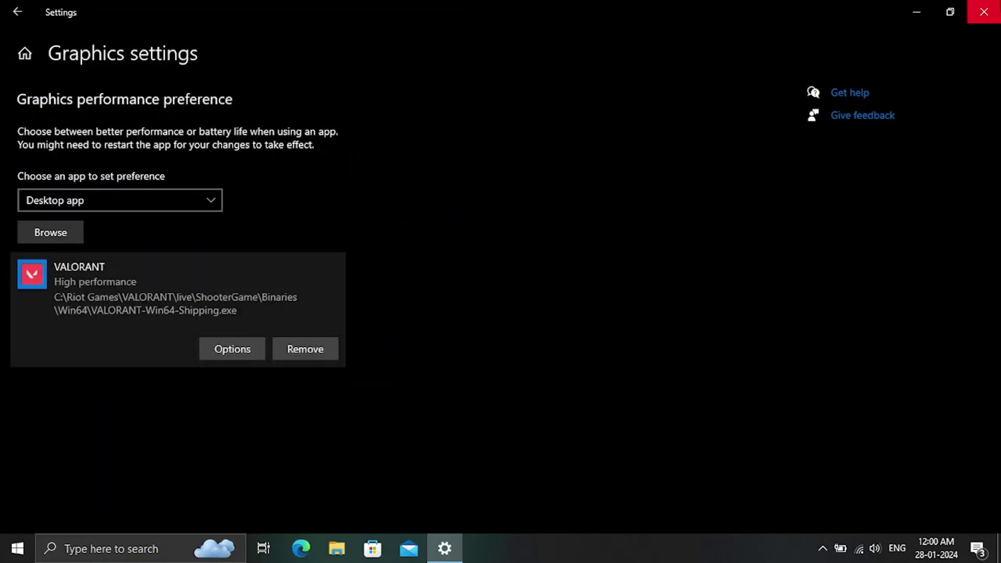
left_click(984, 11)
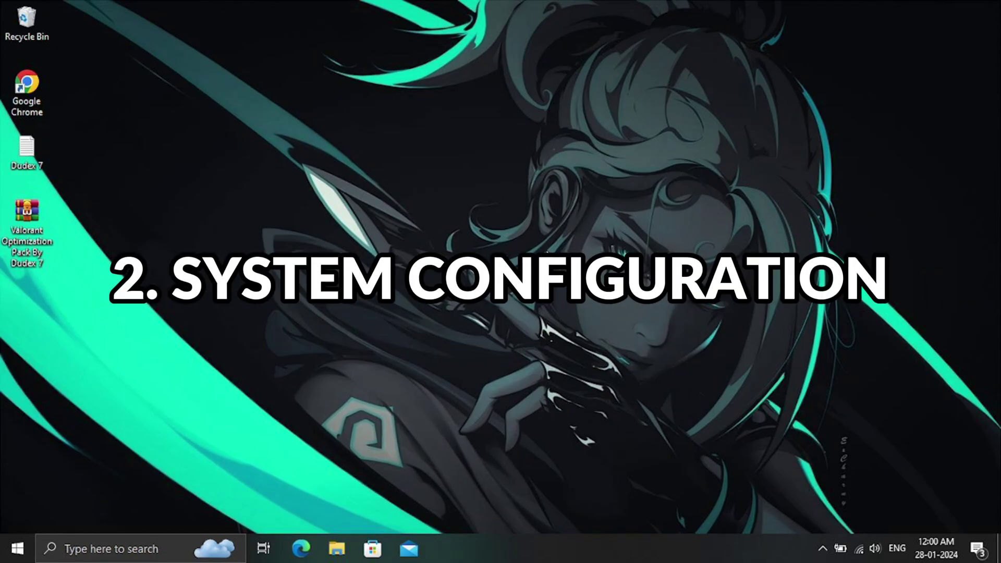
In System Configuration's advanced boot options, enable the number of processors setting and set it to 8
key("super")
type("syste")
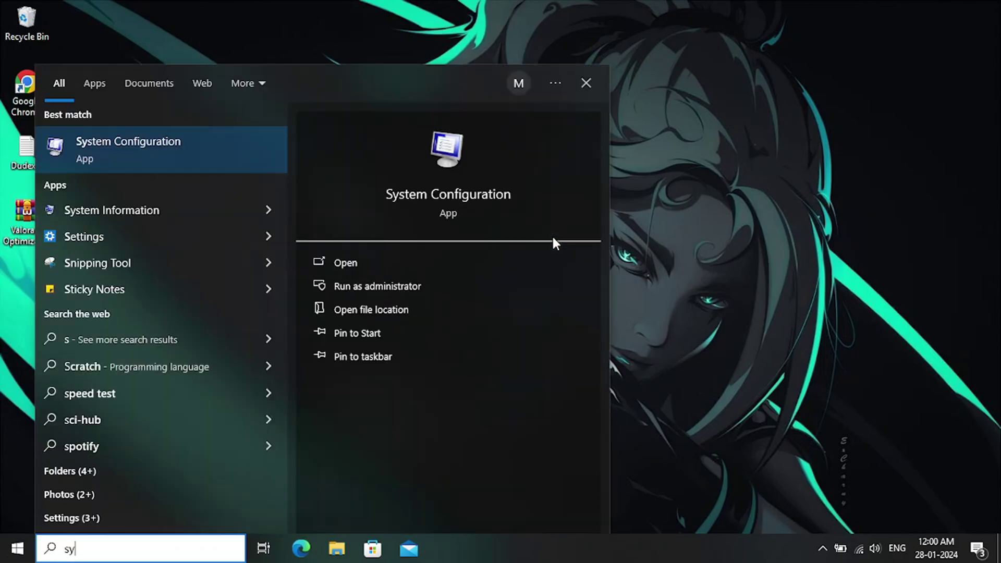
left_click(192, 137)
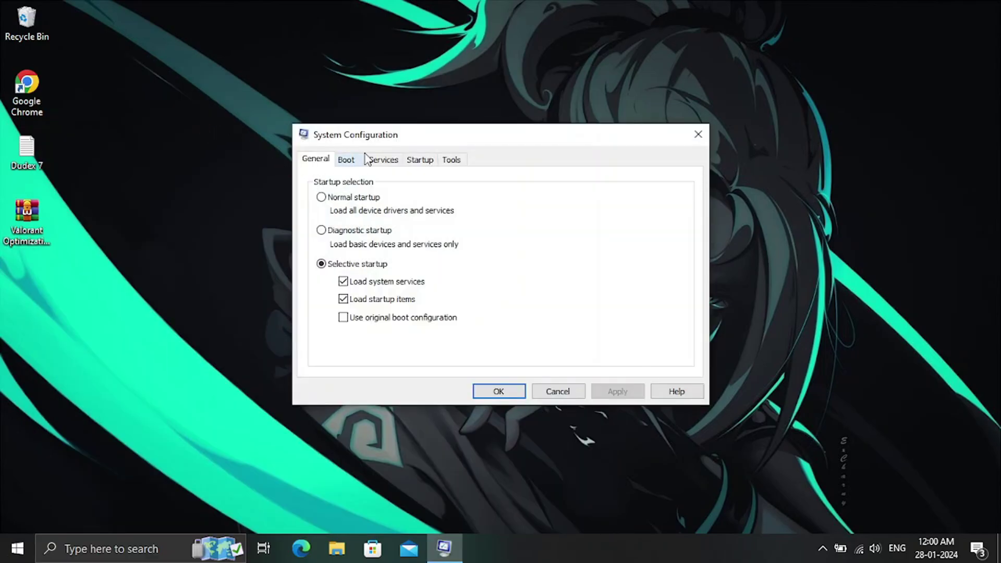
left_click(348, 159)
left_click(371, 267)
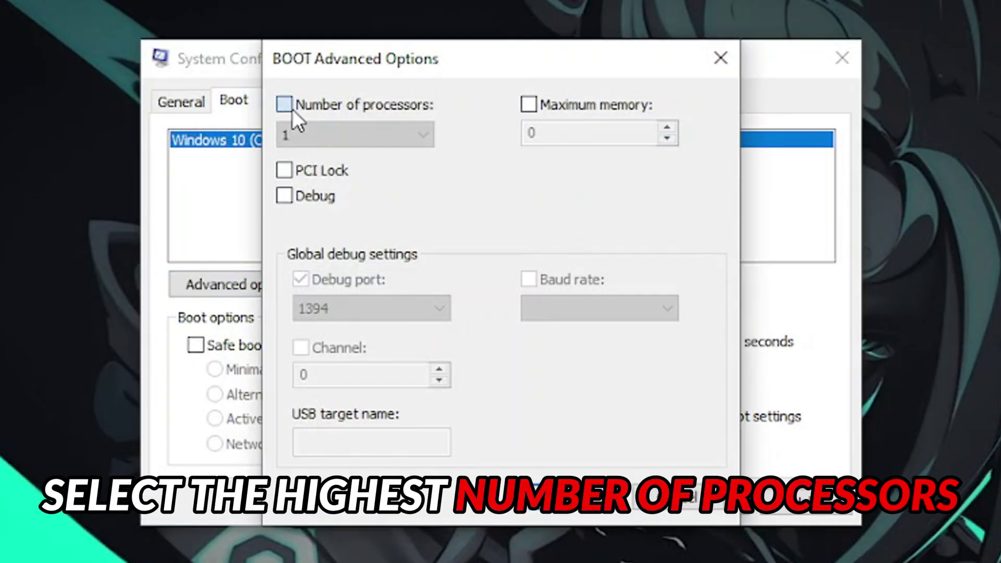
left_click(292, 109)
left_click(308, 140)
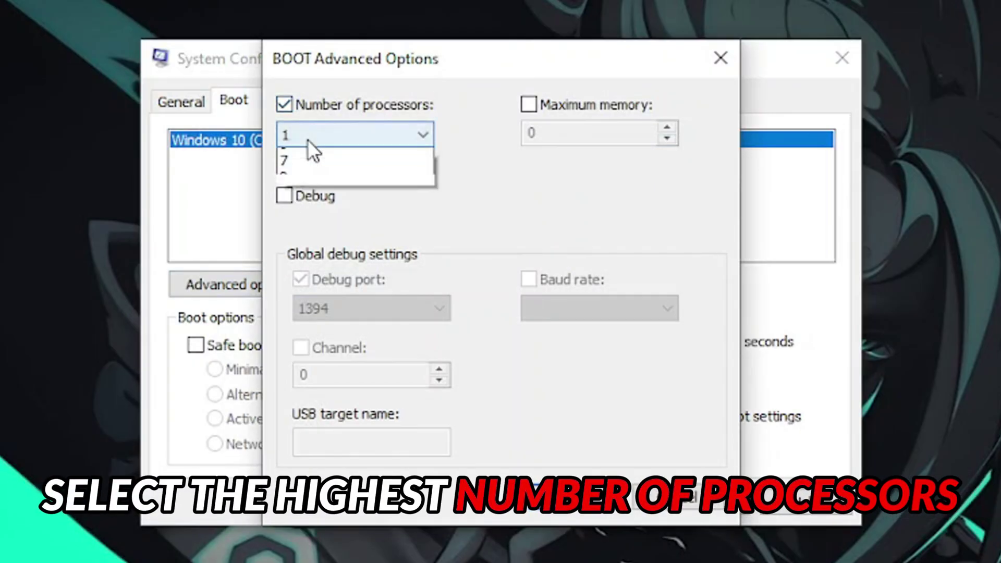
left_click(336, 272)
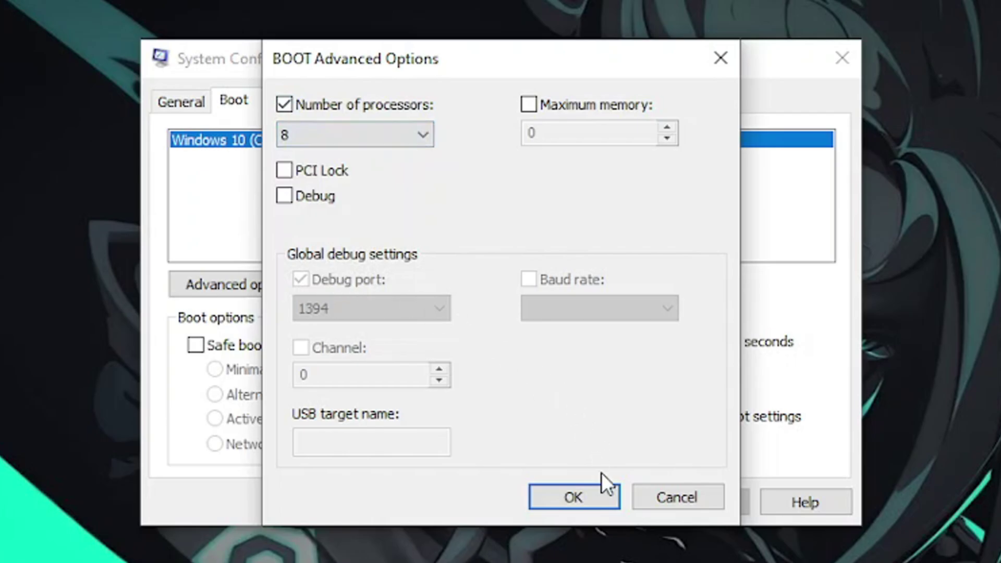
left_click(594, 499)
Apply the boot configuration changes and exit System Configuration without restarting
left_click(676, 503)
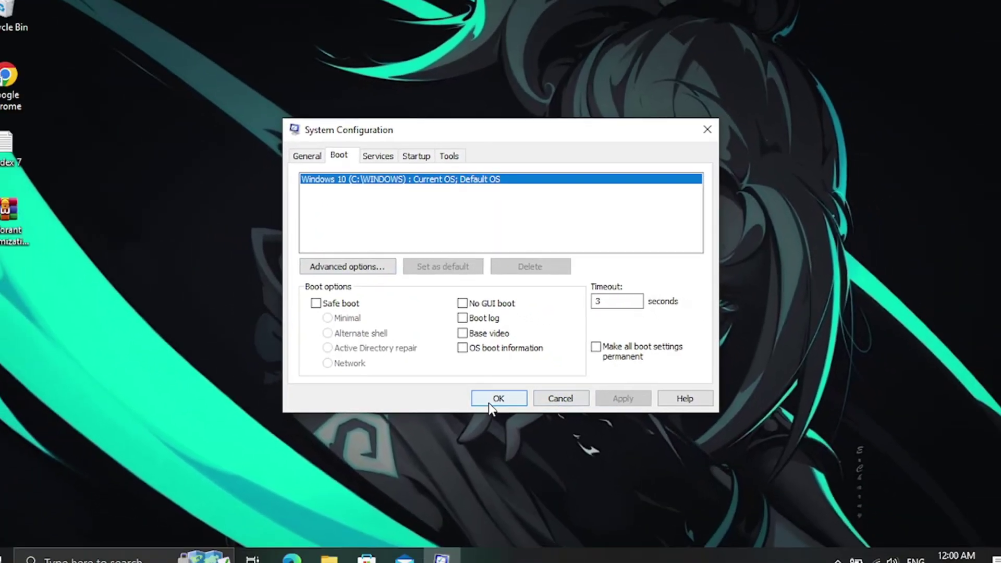
left_click(490, 472)
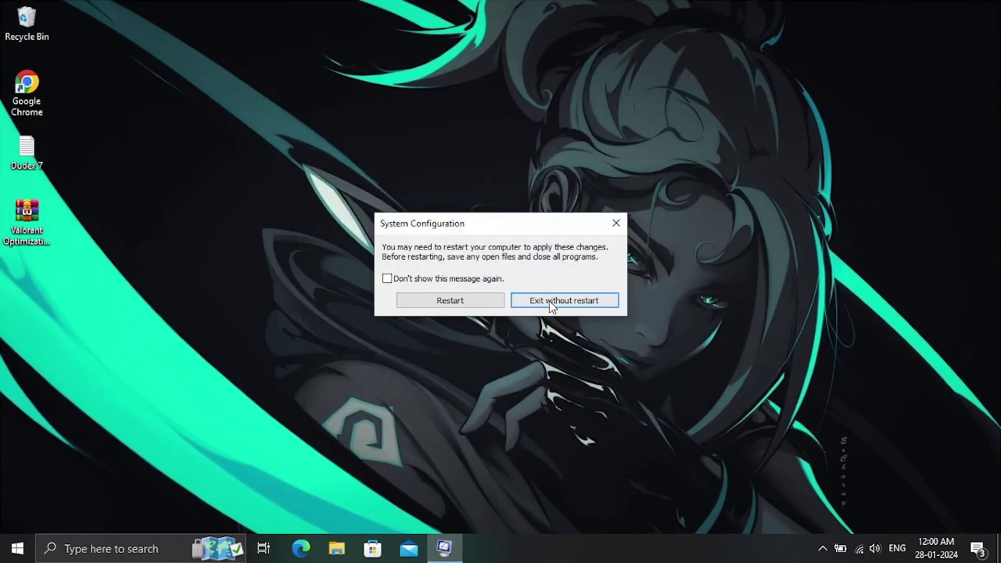
left_click(529, 298)
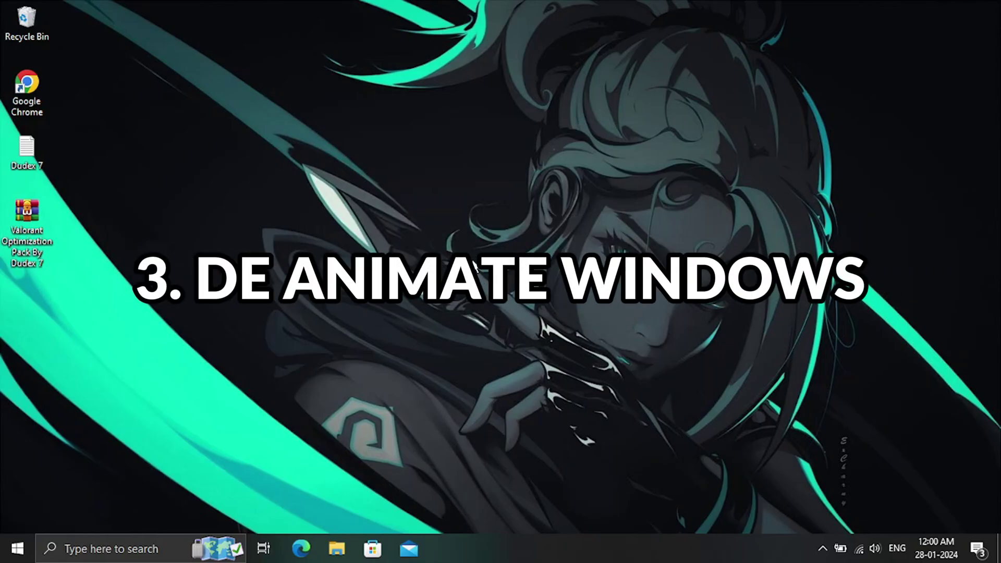
Open the Windows appearance and performance options and set the visual effects to Adjust for best performance
key("super")
type("adjus")
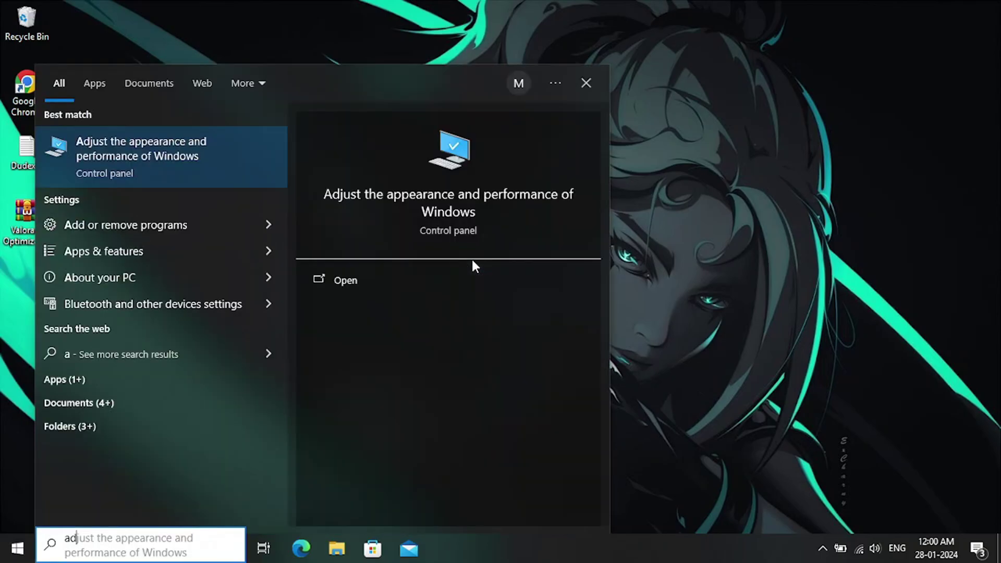
left_click(201, 167)
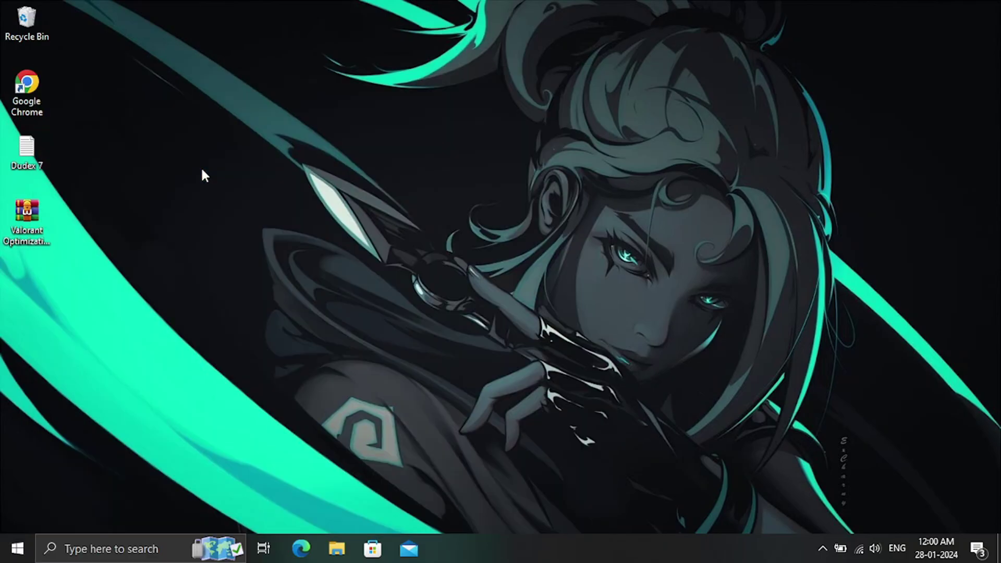
left_click_drag(207, 102, 307, 63)
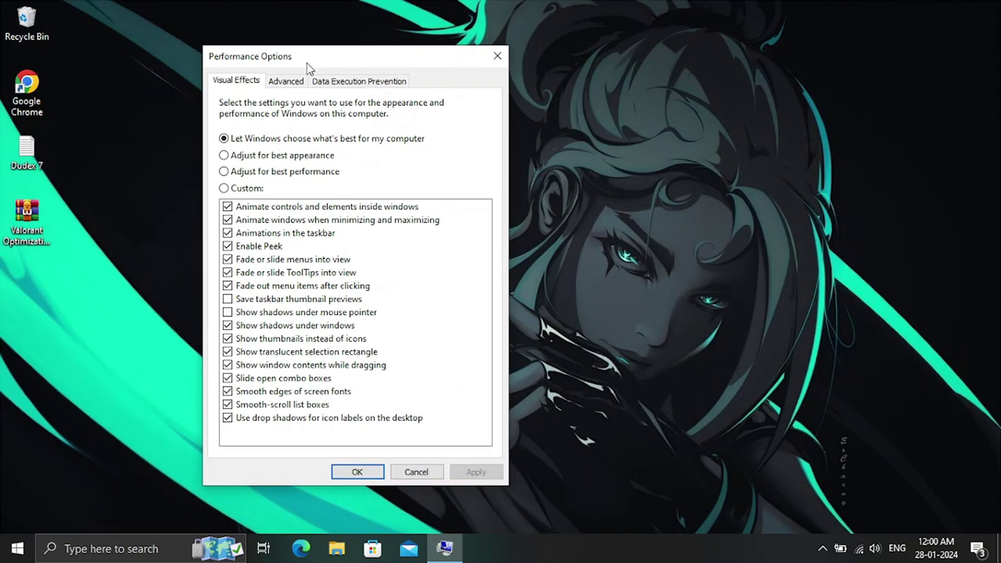
left_click(224, 171)
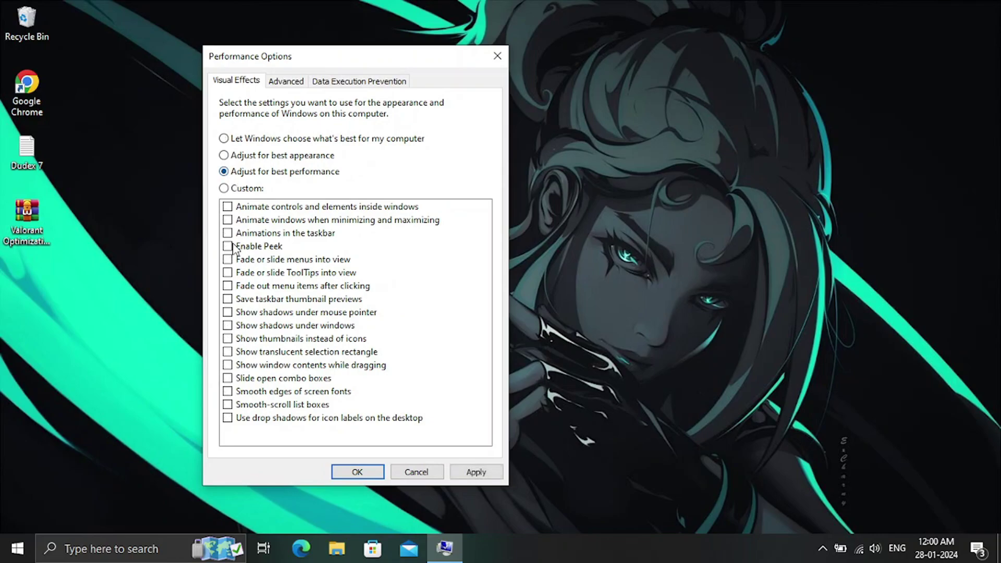
Enable only Show thumbnails instead of icons and Smooth edges of screen fonts, then apply and close Performance Options
left_click(228, 339)
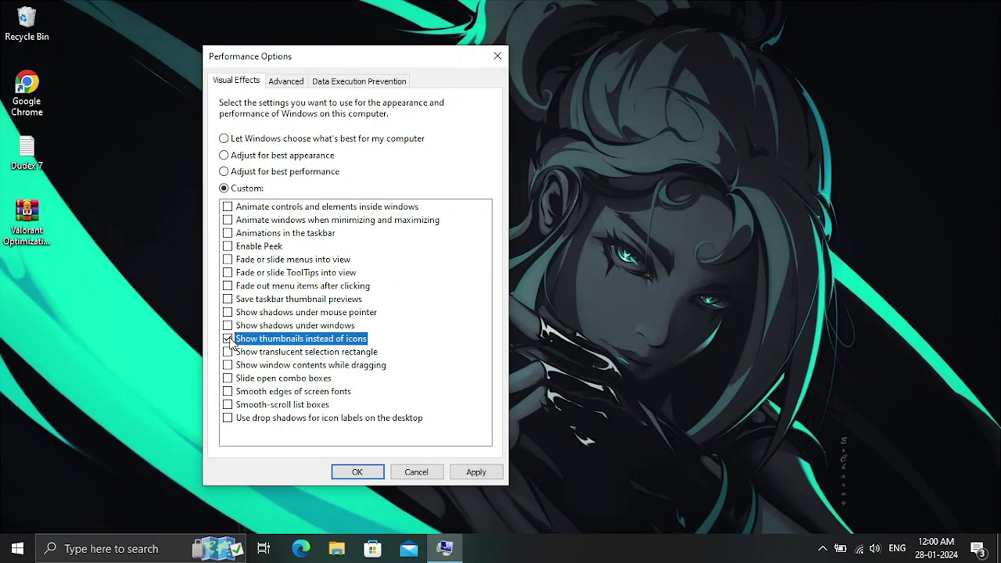
left_click(228, 392)
left_click(477, 473)
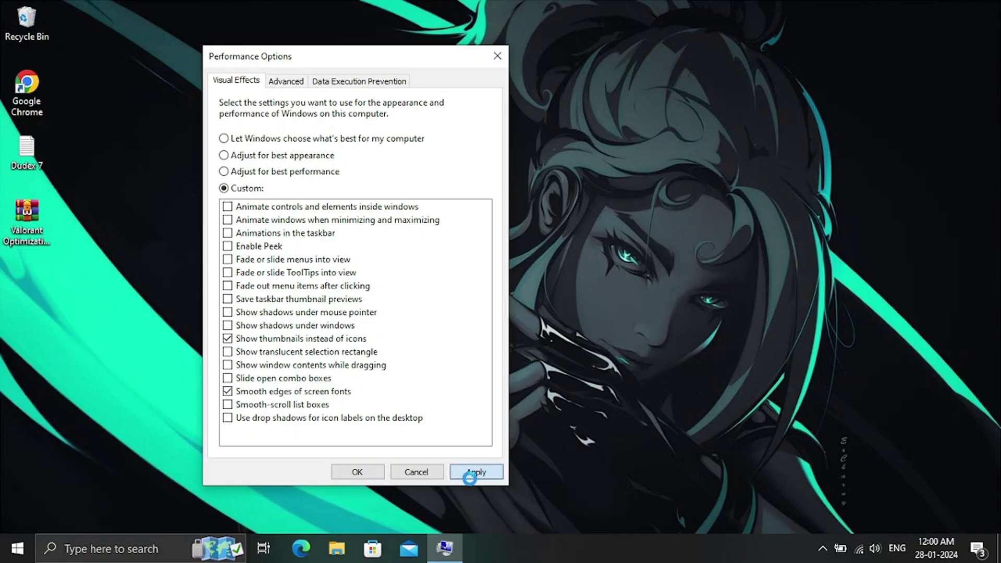
left_click(382, 473)
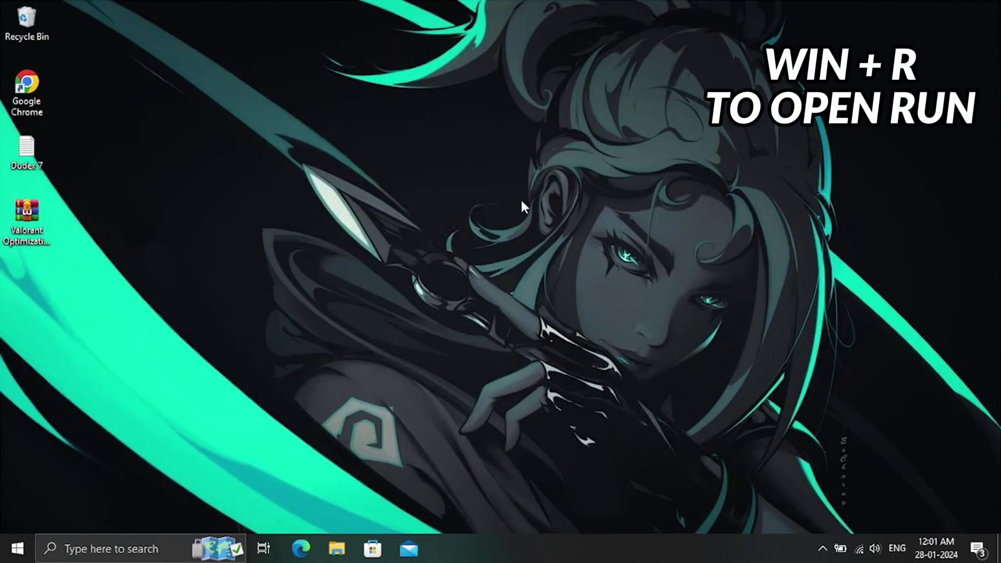
Open the Local Group Policy Editor by running gpedit.msc
key("super+r")
key("BackSpace")
type("a")
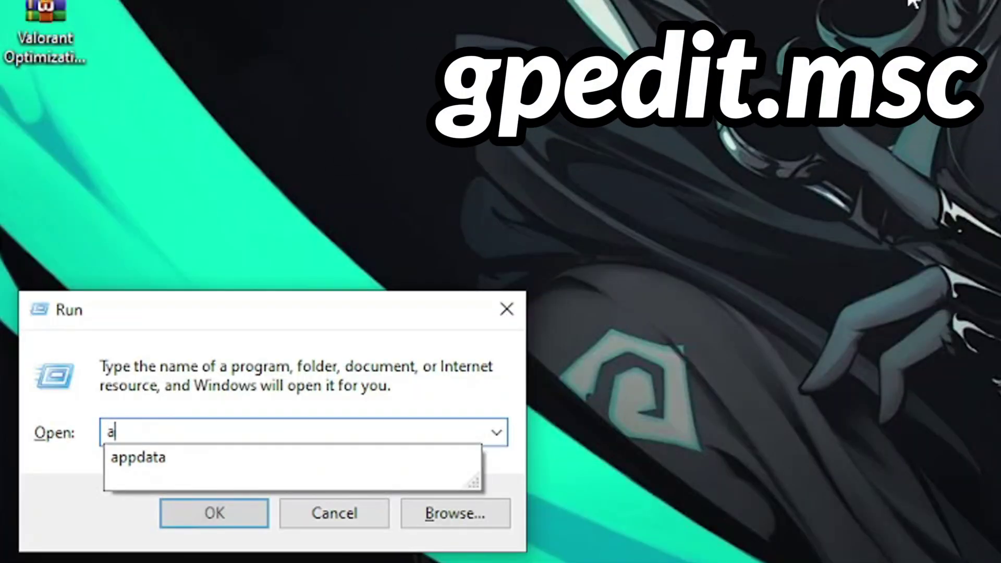
key("BackSpace")
type("gpedi")
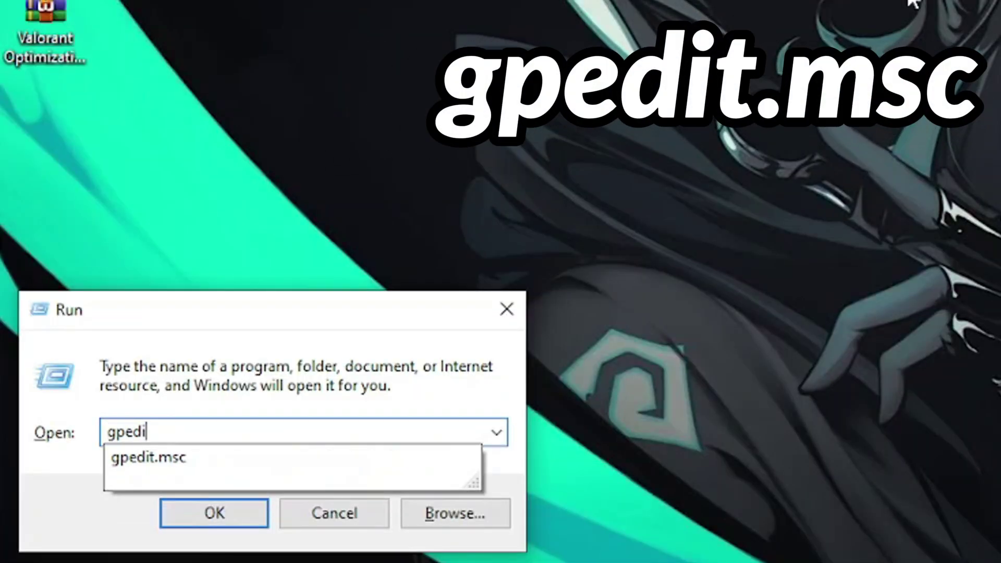
type("t.msc")
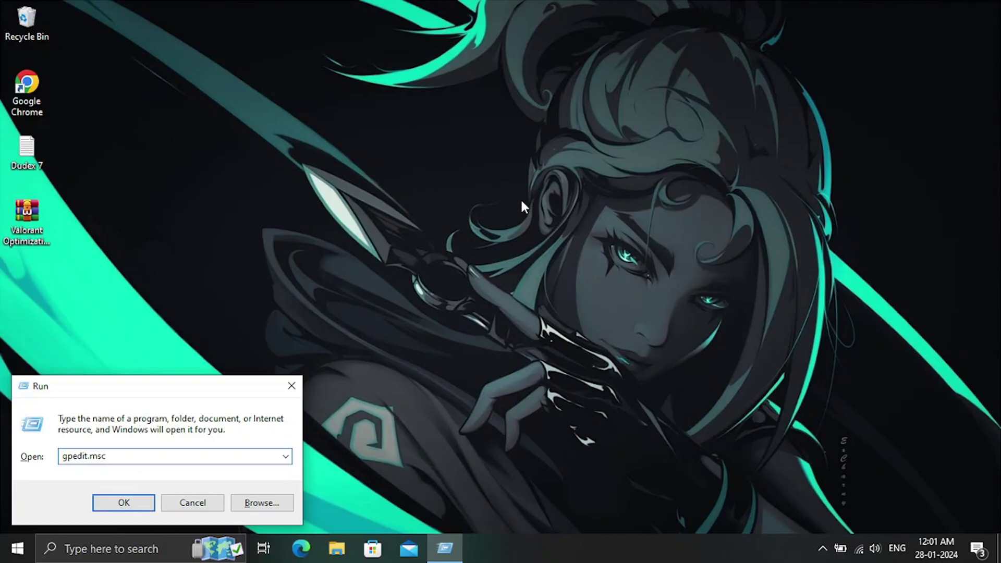
key("Return")
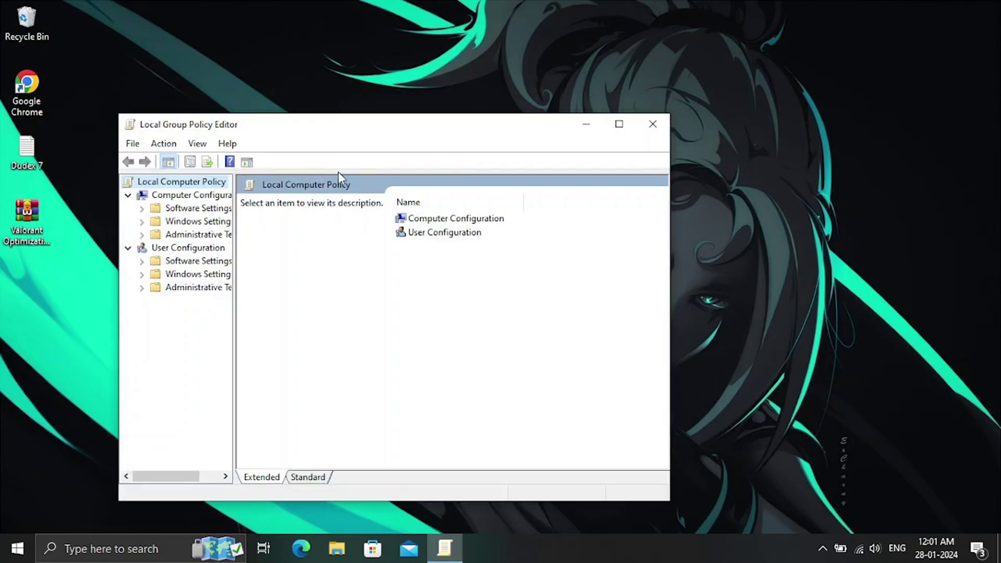
Open the policy Let Windows apps run in the background under Computer Configuration, Administrative Templates, Windows Components, App Privacy
left_click_drag(369, 119, 420, 61)
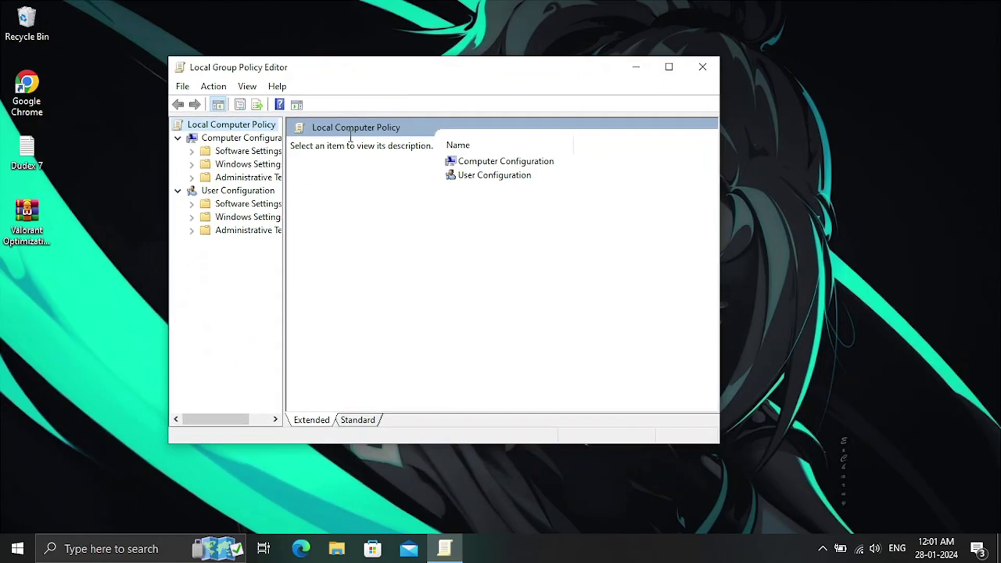
left_click_drag(284, 195, 324, 201)
left_click(191, 178)
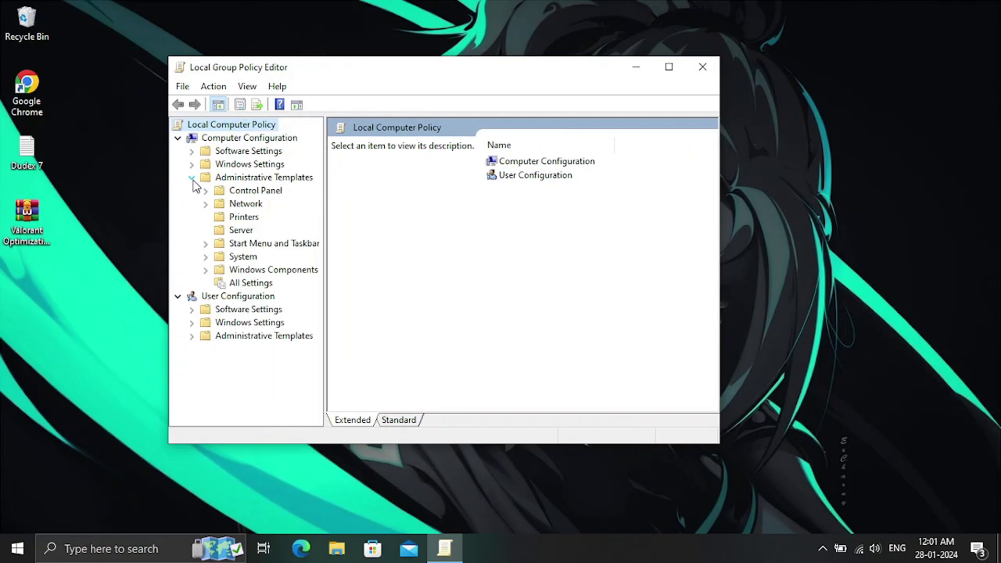
left_click(240, 269)
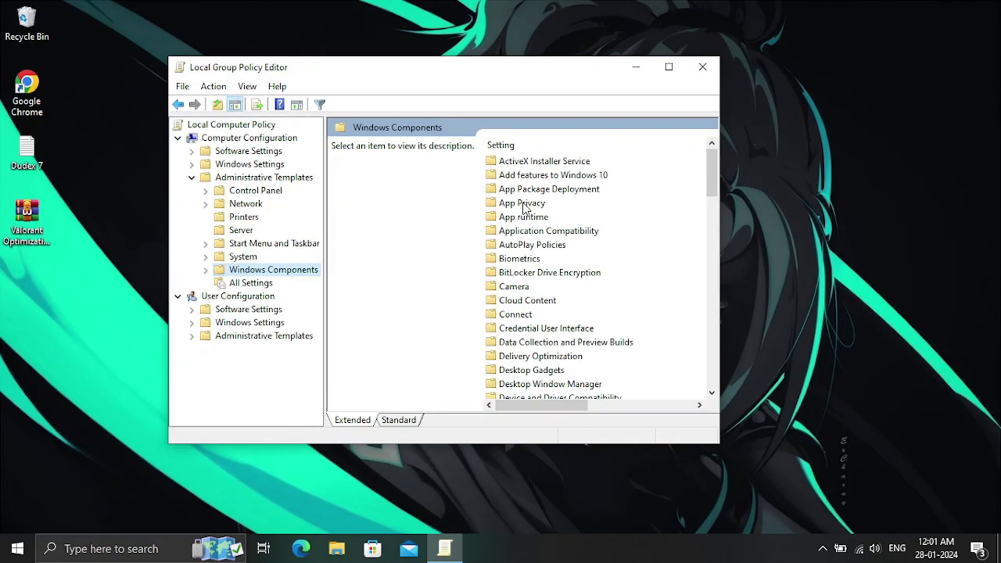
double_click(526, 203)
scroll(517, 282, "down", 2)
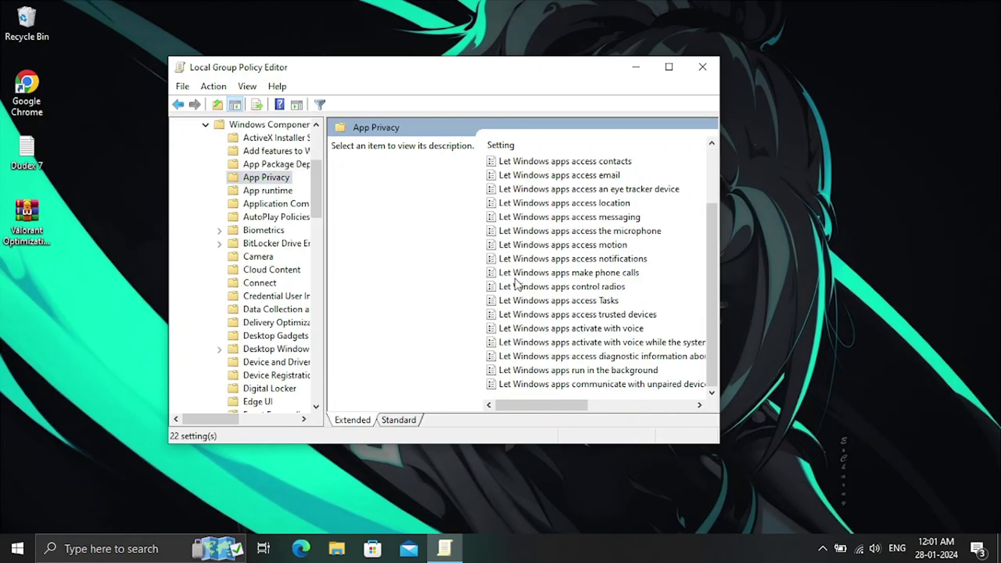
double_click(572, 370)
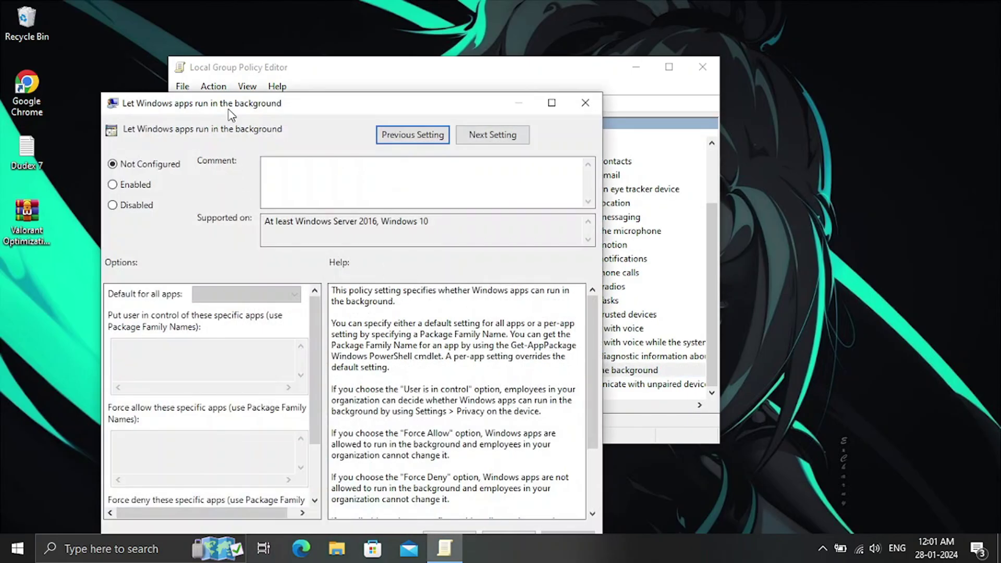
Enable the background apps policy with Force Deny as default for all apps, apply it and close the Local Group Policy Editor
left_click_drag(233, 106, 258, 67)
left_click(138, 144)
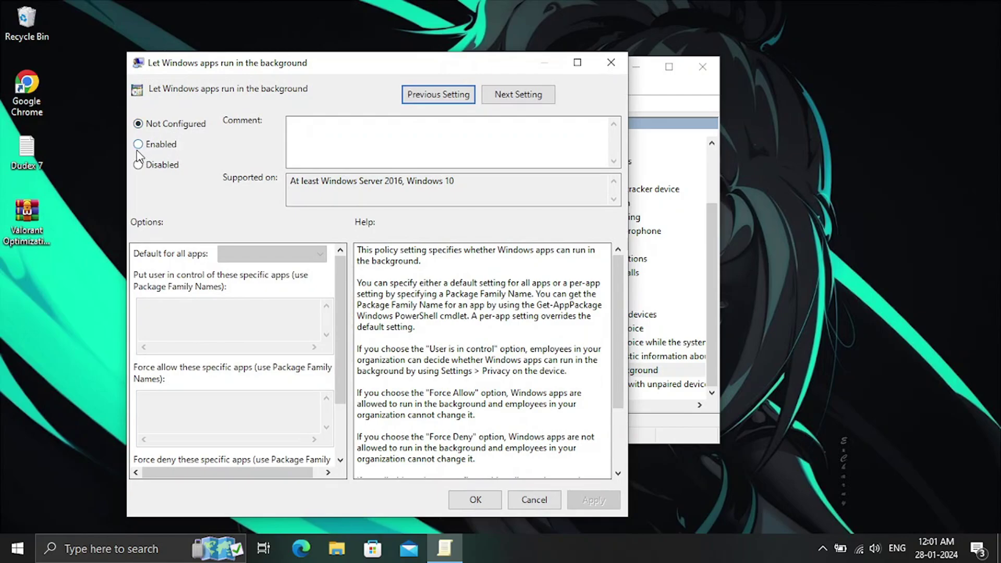
left_click(275, 260)
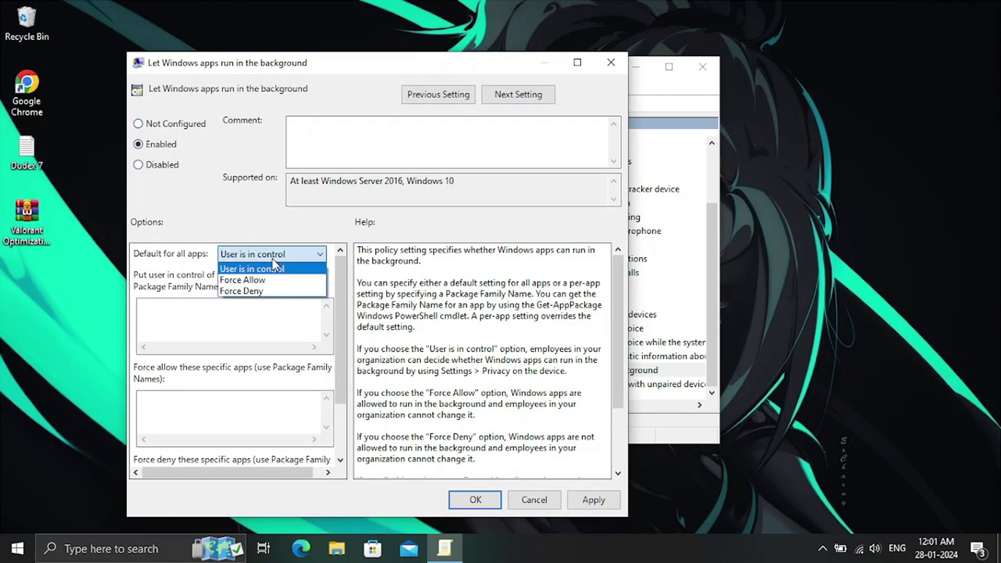
left_click(276, 295)
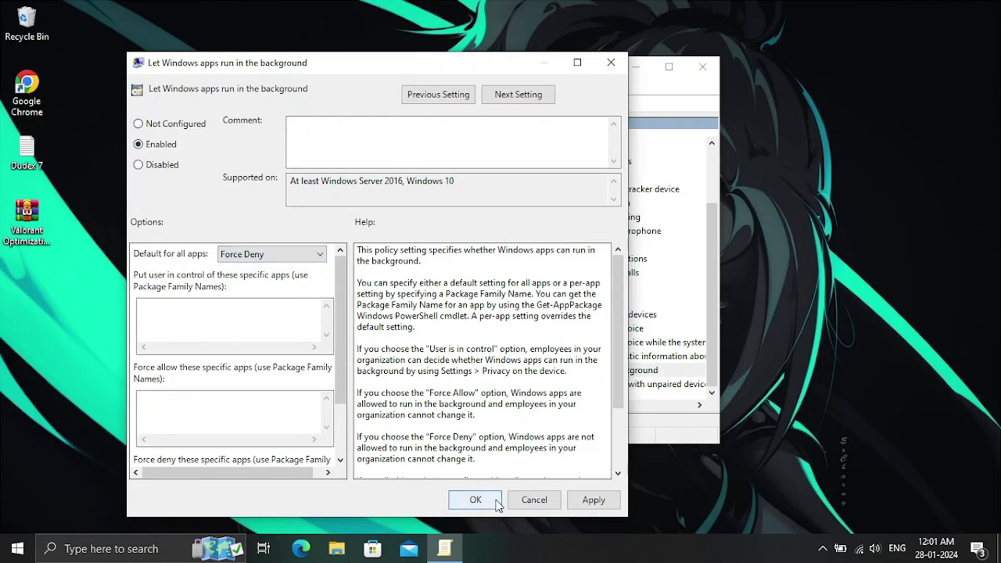
left_click(593, 502)
left_click(476, 501)
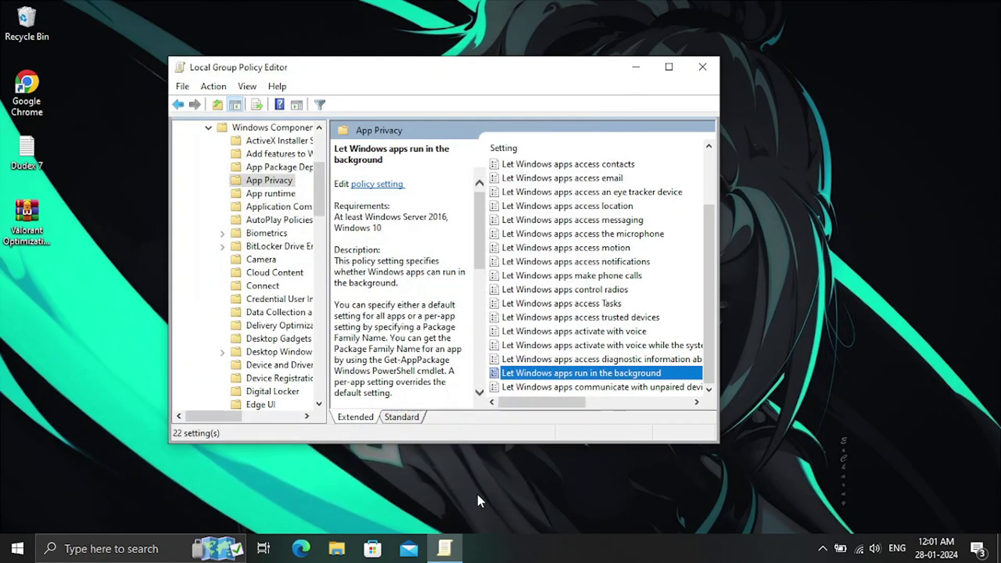
left_click(702, 68)
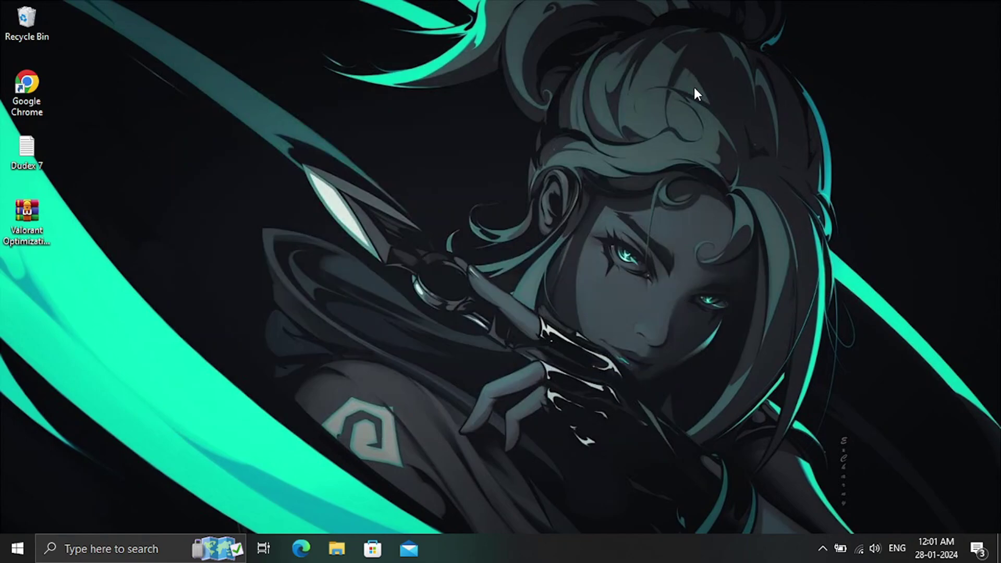
Open the appdata folder through the Run dialog and go into its Local subfolder
key("super+r")
type("ad")
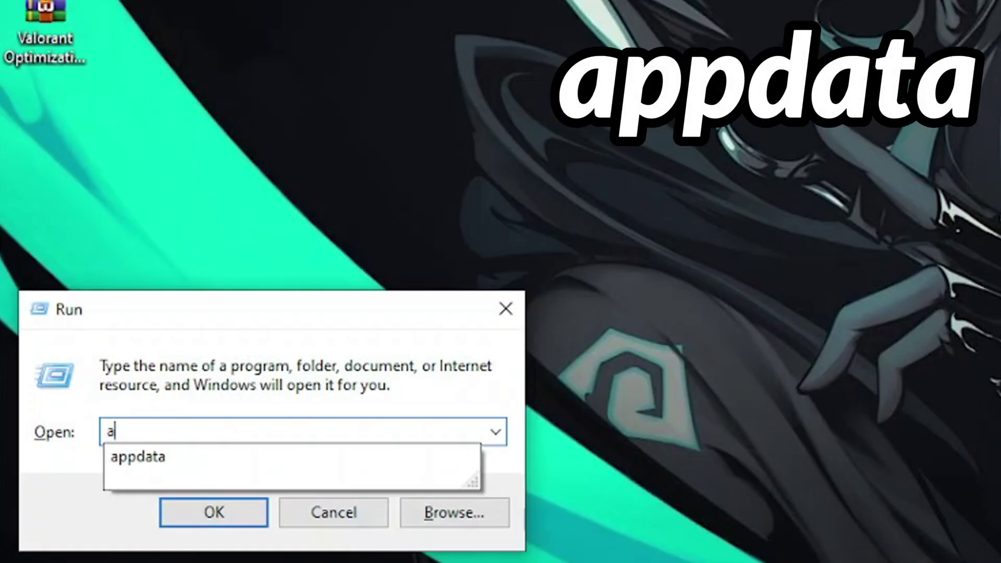
key("BackSpace")
type("ppdata")
key("Return")
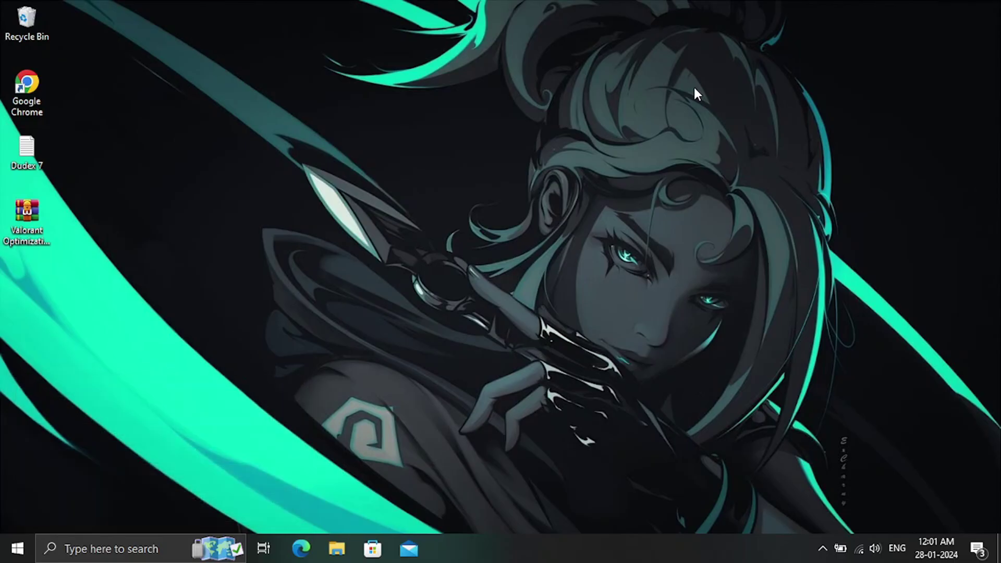
double_click(311, 151)
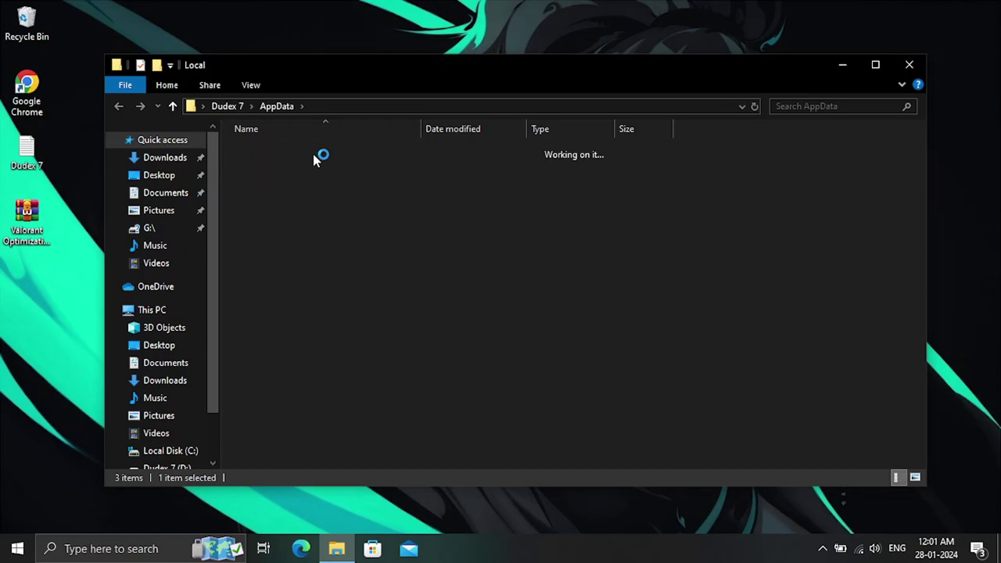
Go to VALORANT, Saved, Config and open the Windows folder inside the first subfolder with the long ID name
scroll(344, 290, "down", 2)
scroll(343, 312, "down", 2)
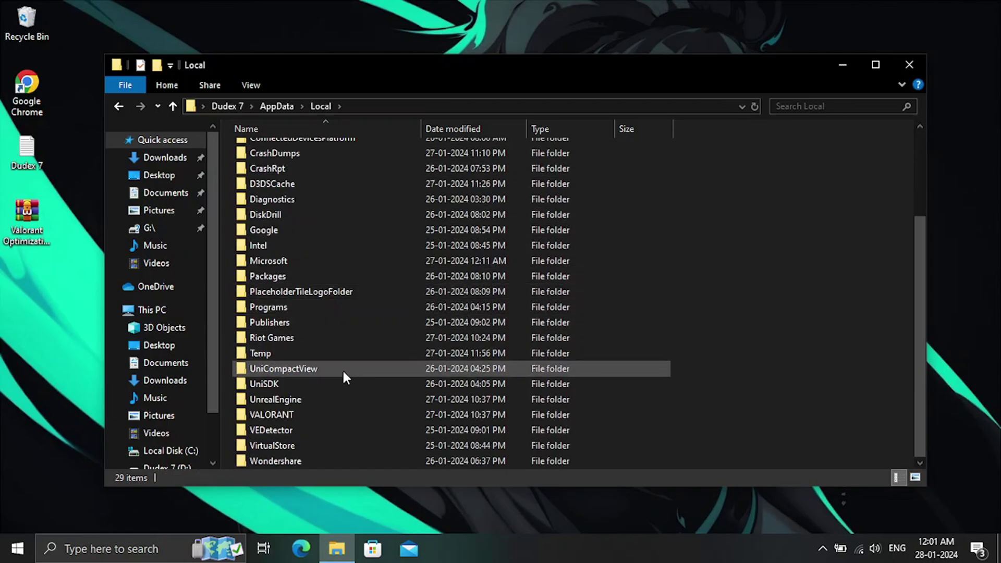
double_click(313, 414)
double_click(311, 150)
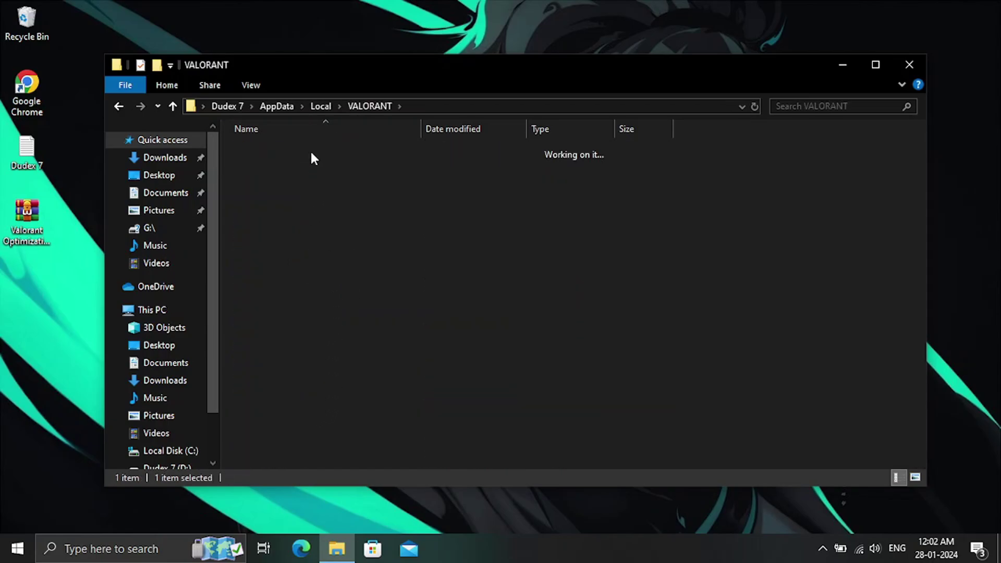
double_click(311, 150)
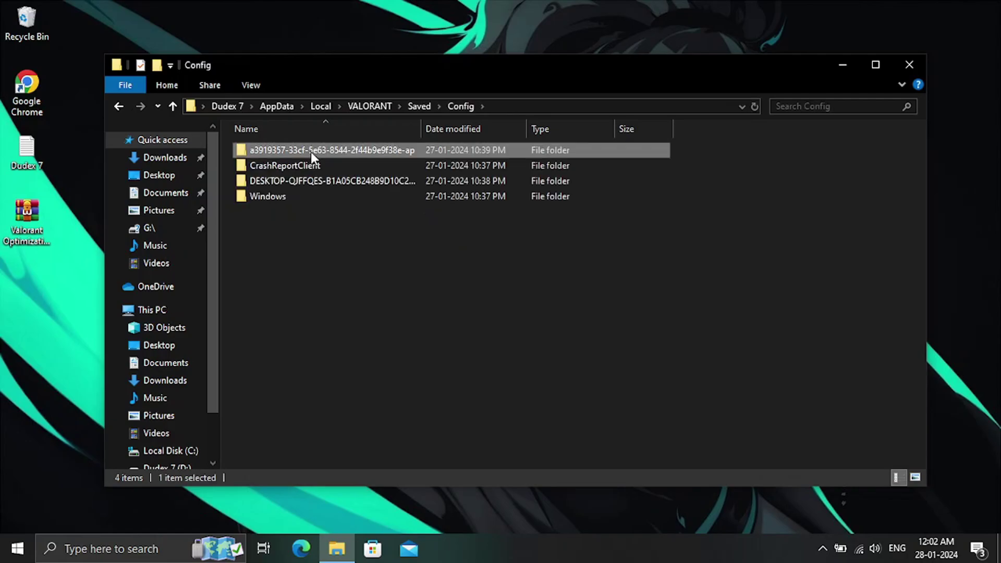
double_click(310, 151)
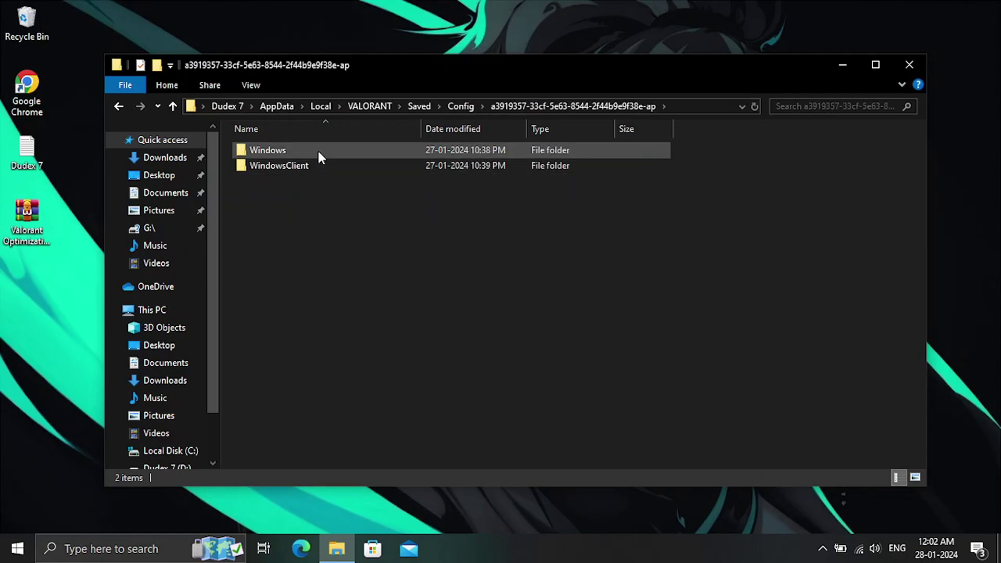
double_click(318, 152)
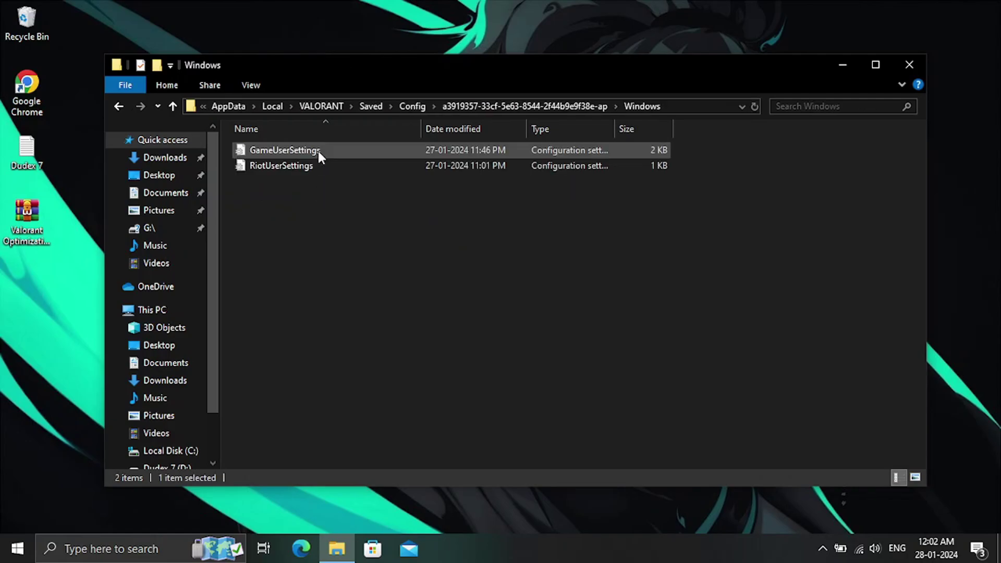
Check the bUseVSync and bUseDynamicResolution values in GameUserSettings, and close the file and the folder window
double_click(348, 148)
left_click_drag(182, 285, 252, 290)
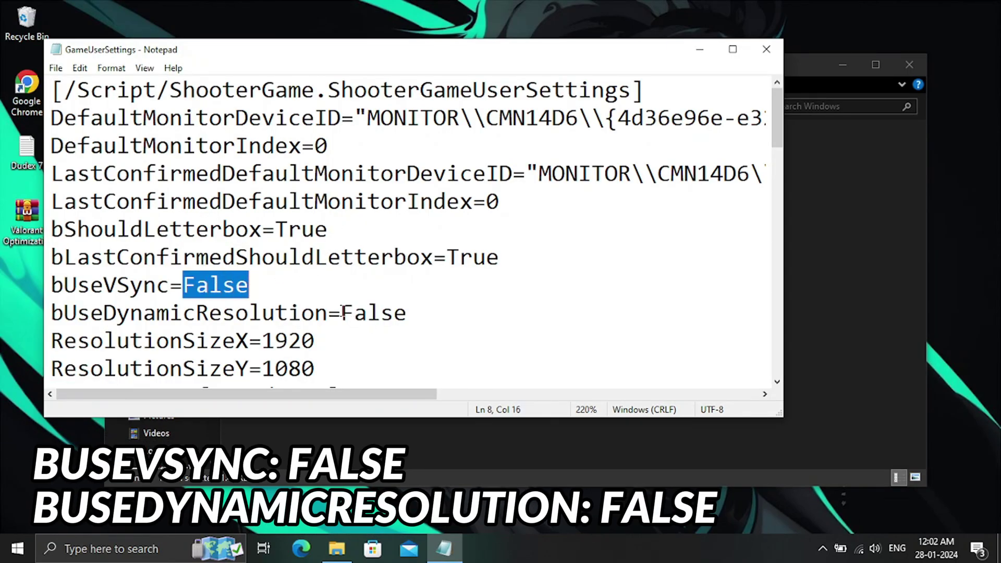
left_click_drag(342, 313, 407, 313)
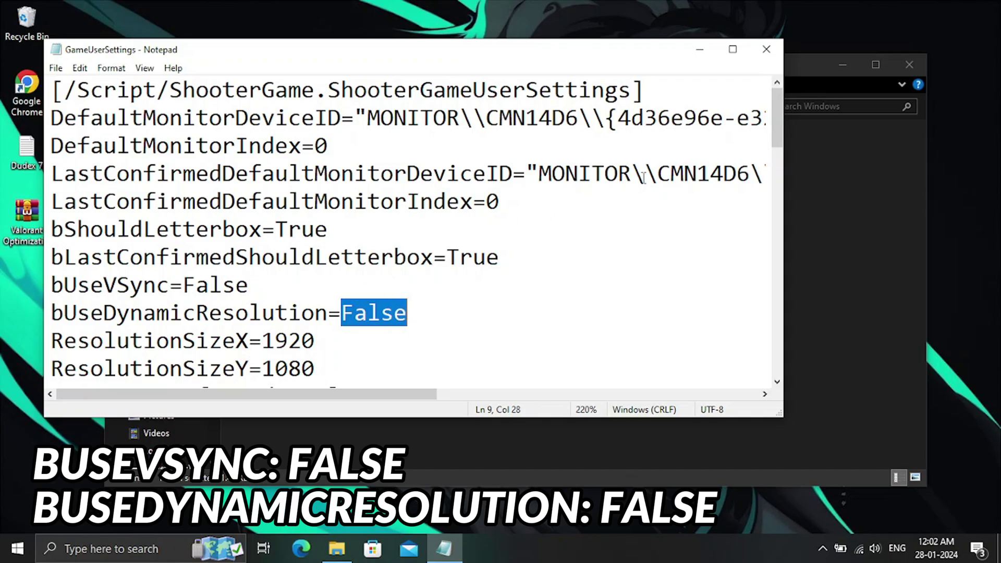
left_click(767, 49)
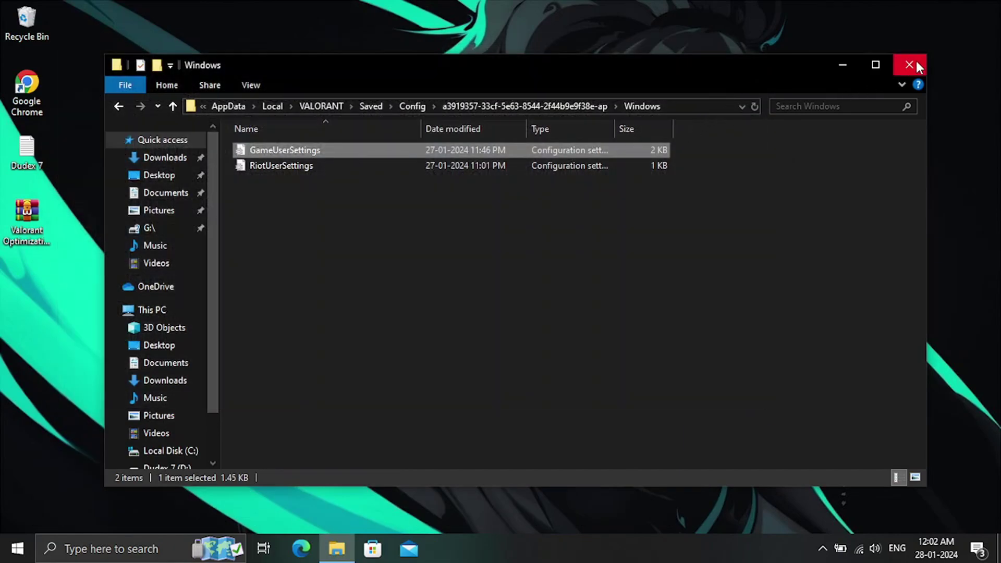
left_click(916, 65)
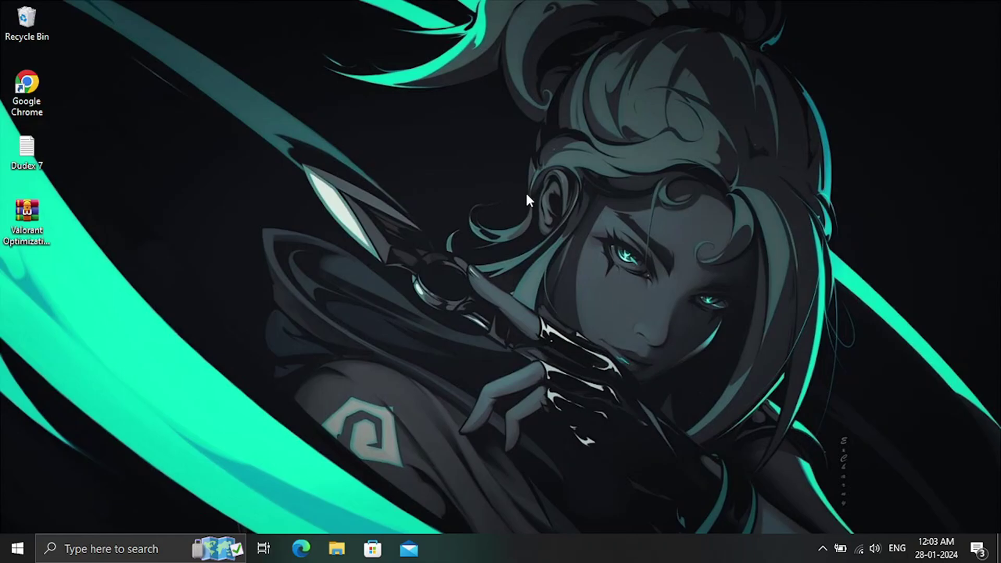
Search Windows for "restore" and open the Create a restore point settings
key("super")
type("rest")
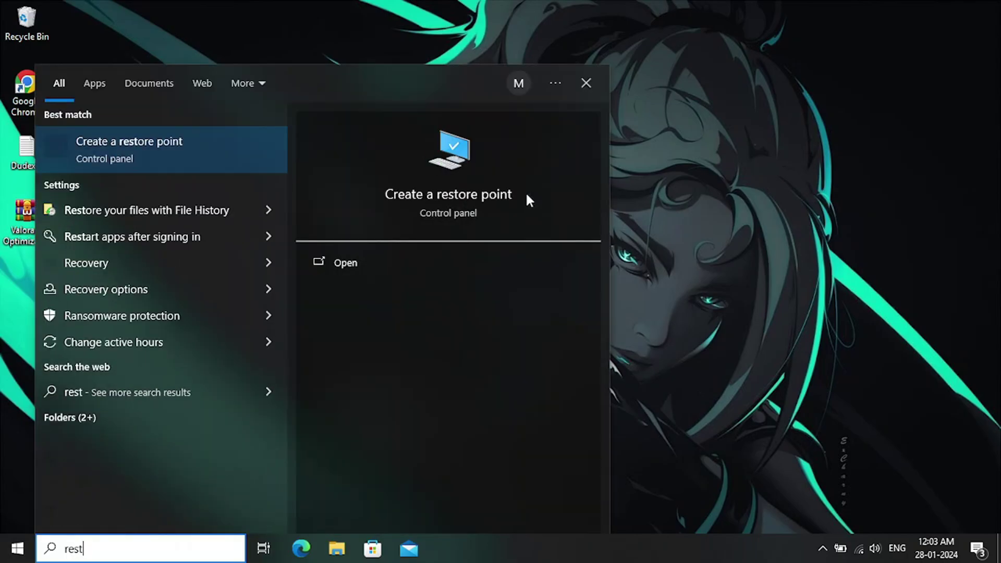
type("ore")
left_click(112, 151)
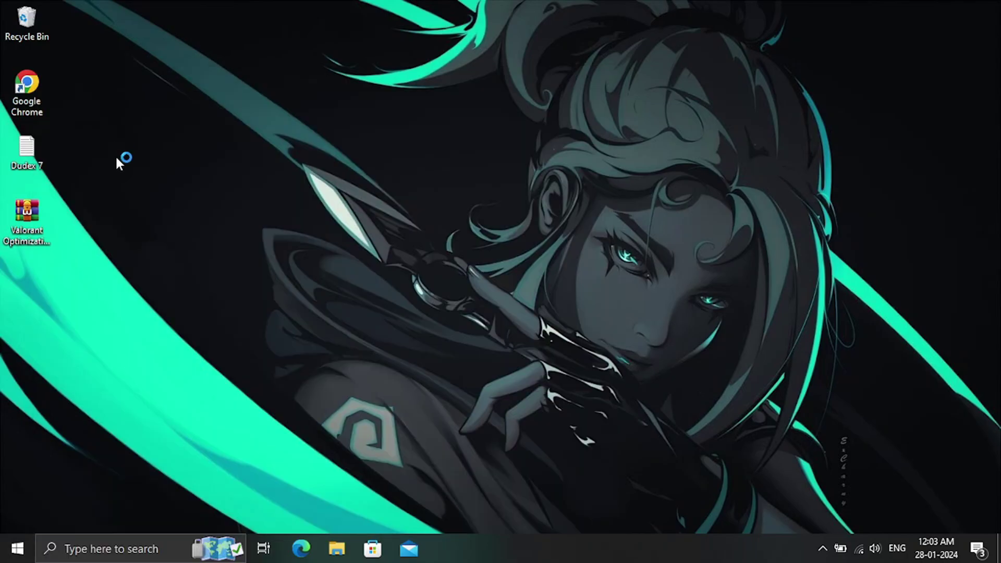
left_click_drag(186, 73, 305, 60)
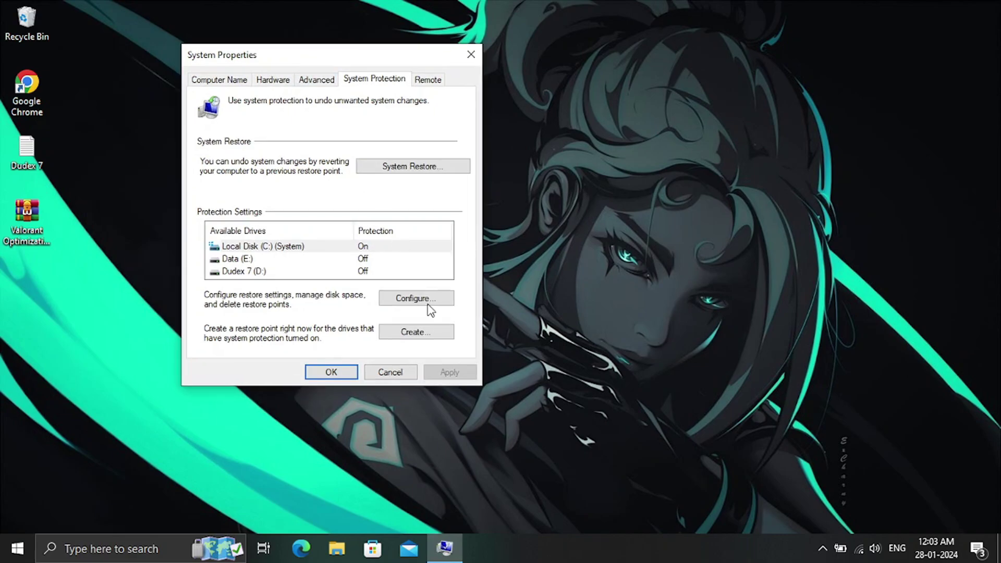
Create a system restore point with the description "restore" and close System Properties
left_click(437, 338)
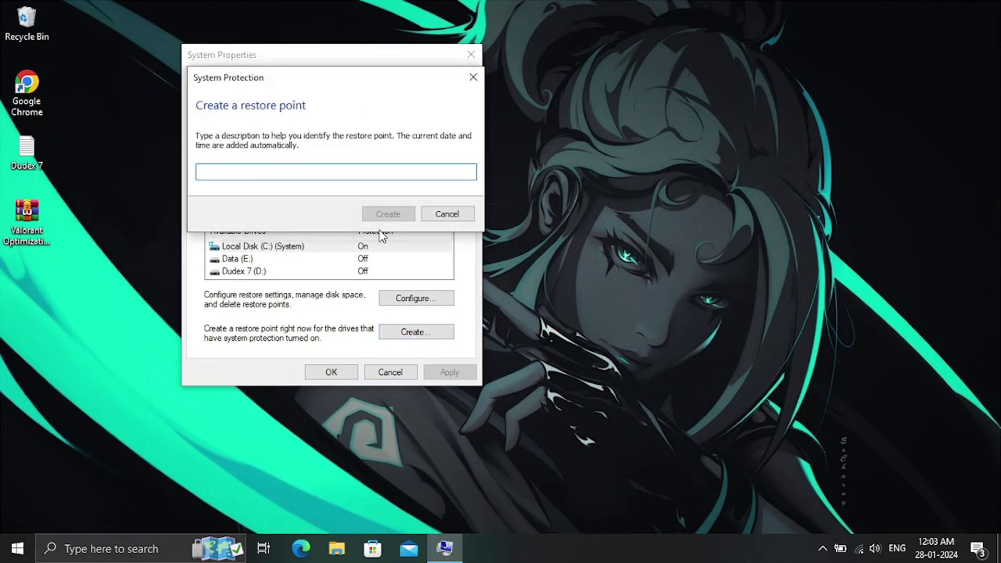
type("restore")
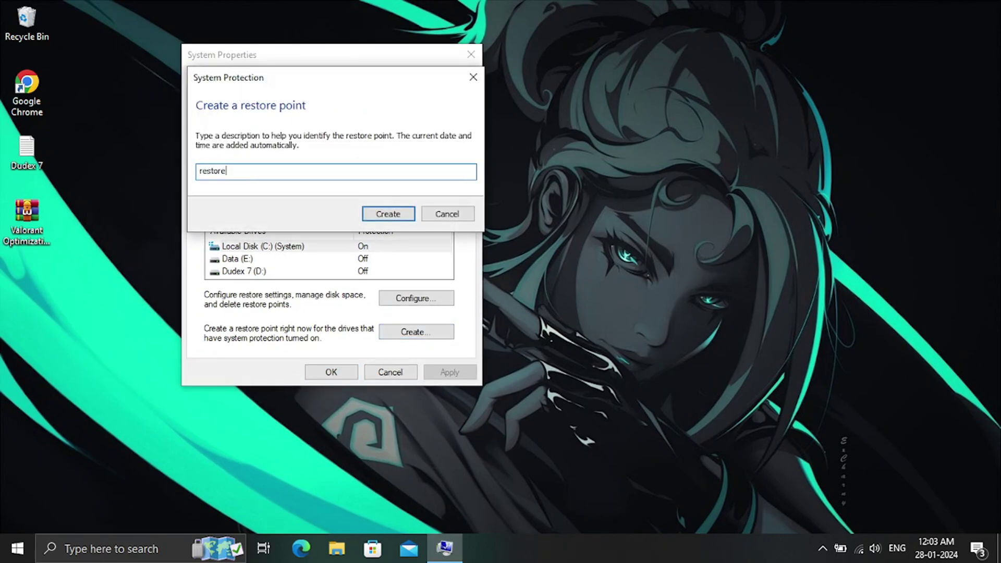
left_click(387, 213)
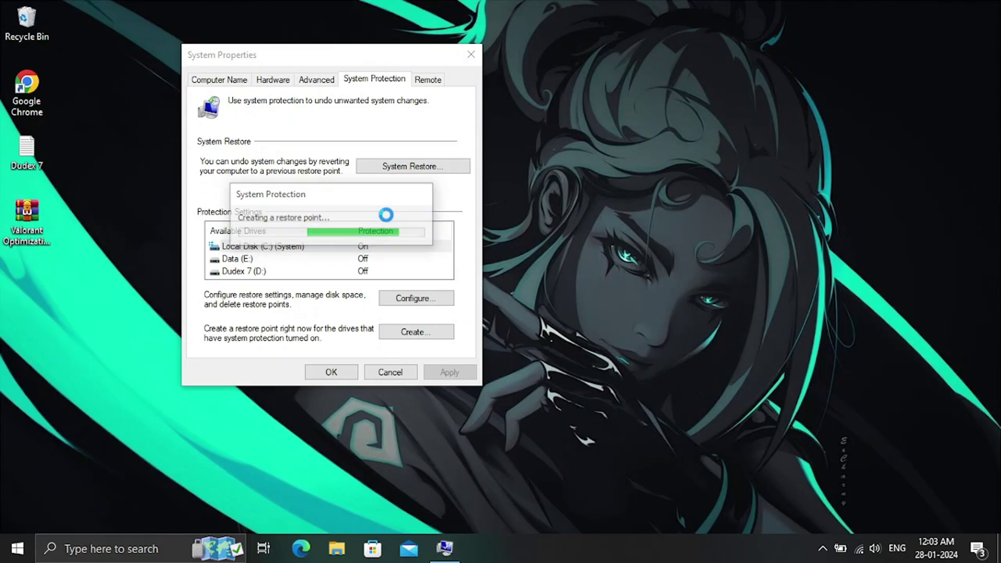
left_click(421, 226)
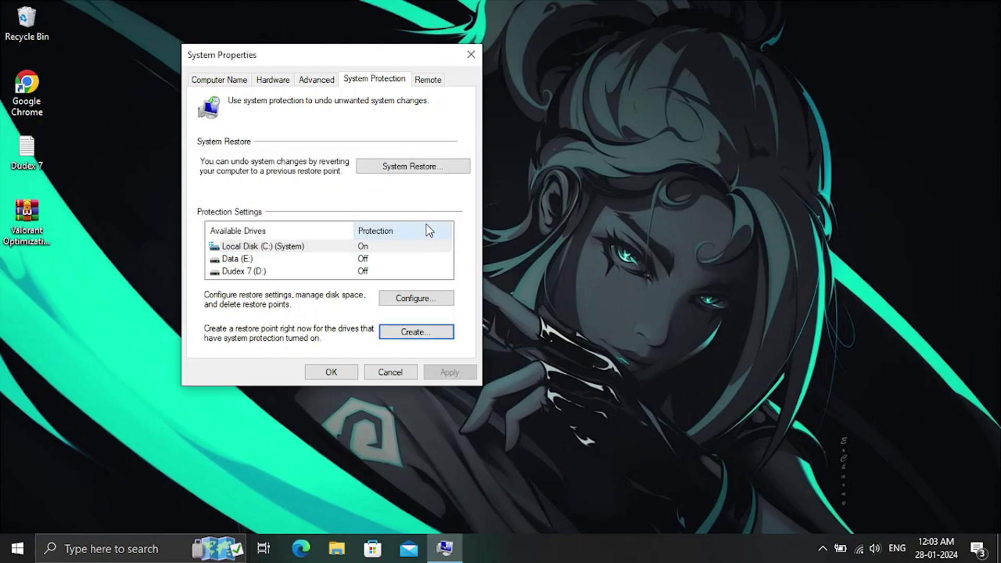
left_click(330, 373)
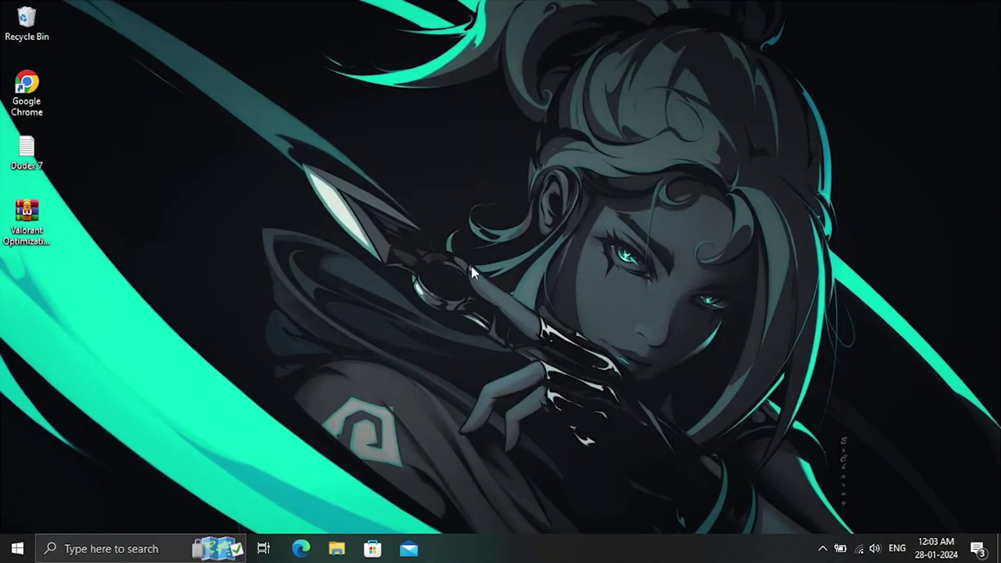
Extract the Valorant Optimization Pack archive directly onto the desktop and move the extracted folder away from the icon column
right_click(30, 225)
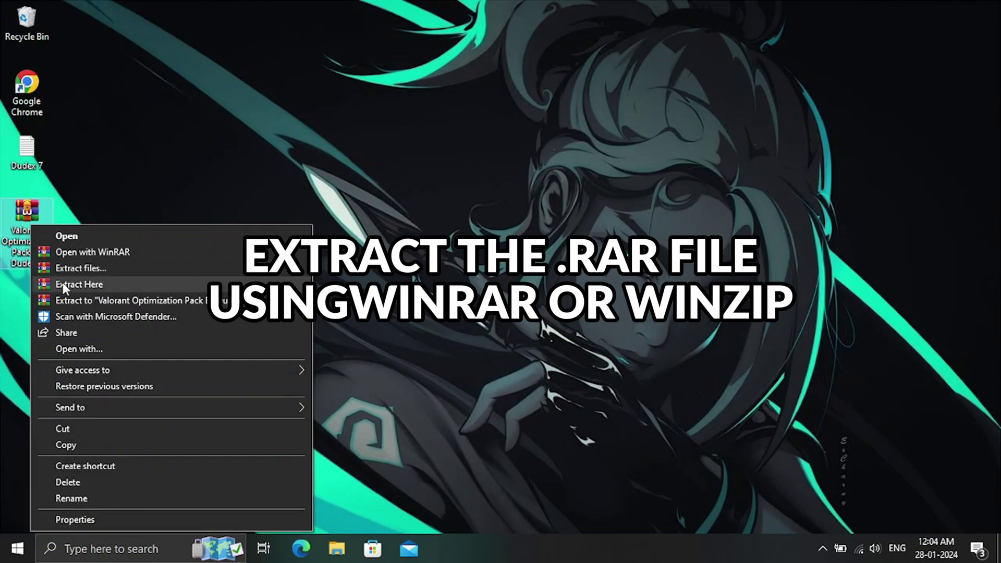
left_click(63, 284)
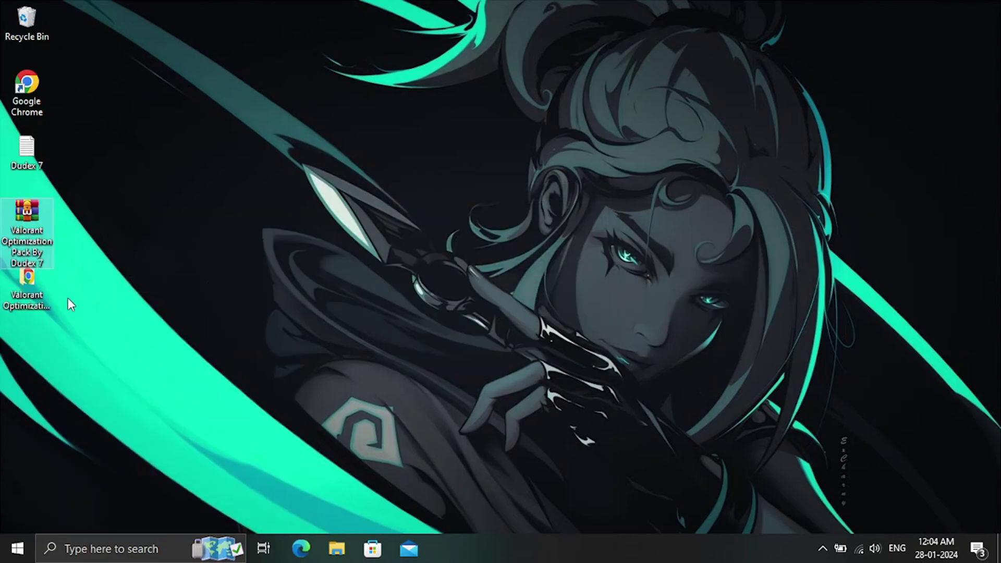
left_click_drag(37, 297, 313, 179)
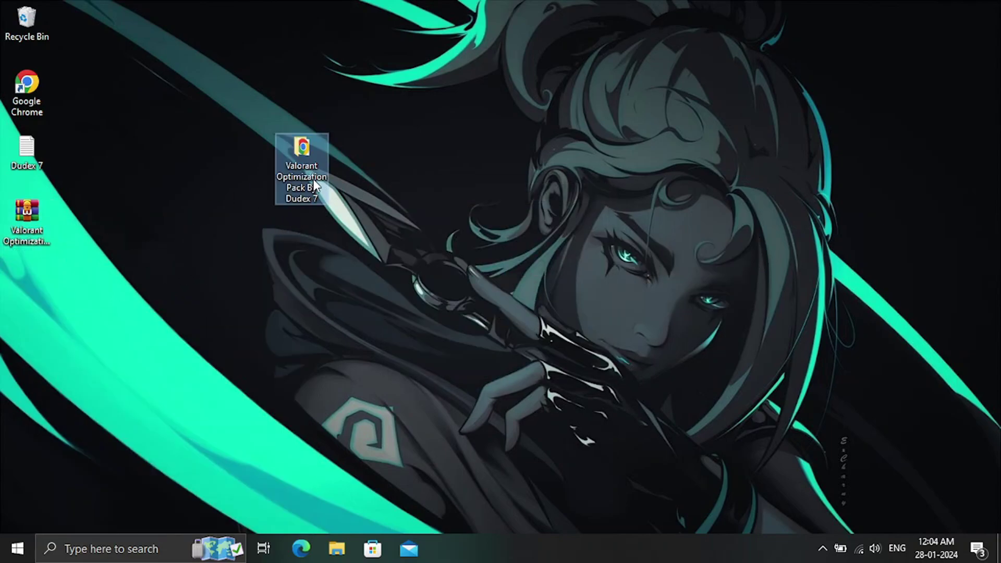
Open the extracted Valorant Optimization Pack folder and go into 1 CPU Optimization
double_click(283, 168)
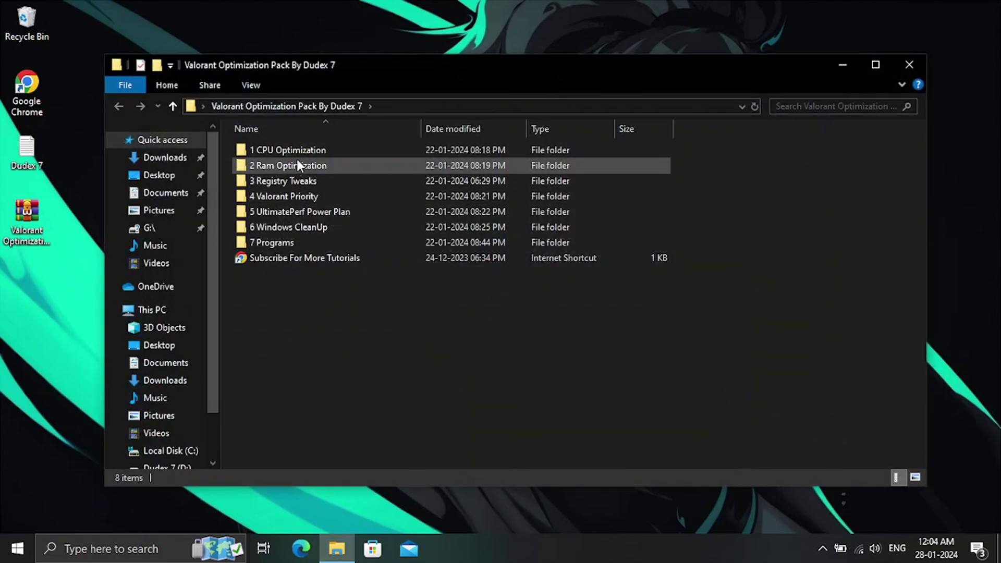
left_click(305, 152)
double_click(304, 151)
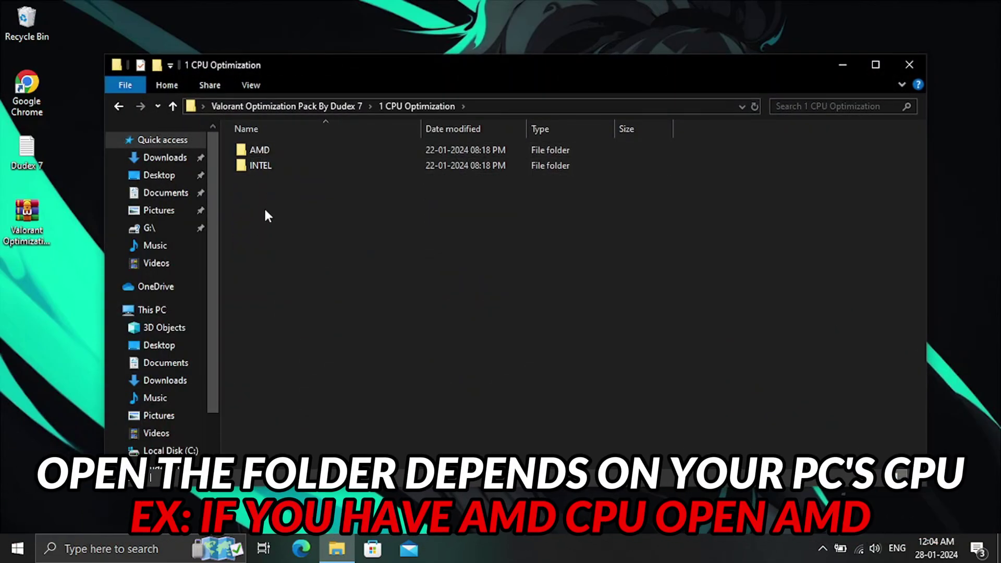
Merge the INTEL CPU Priority file from the INTEL folder into the registry and return to the pack's main folder
double_click(279, 168)
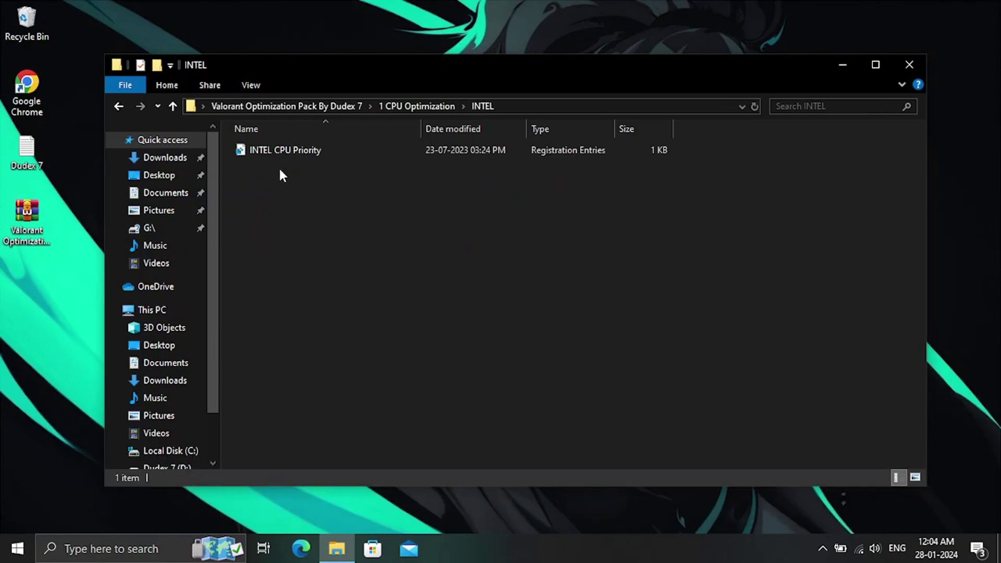
double_click(284, 151)
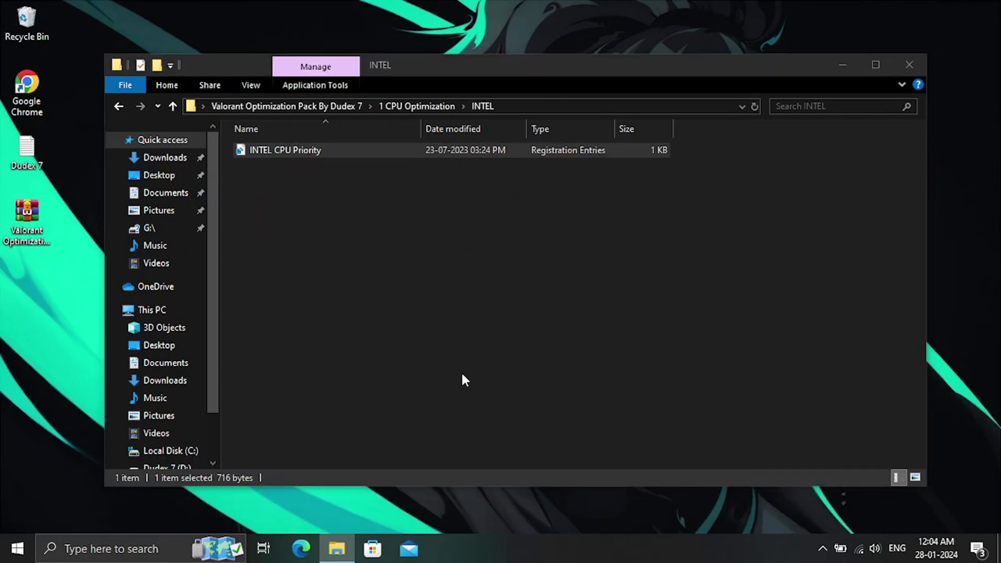
left_click(606, 293)
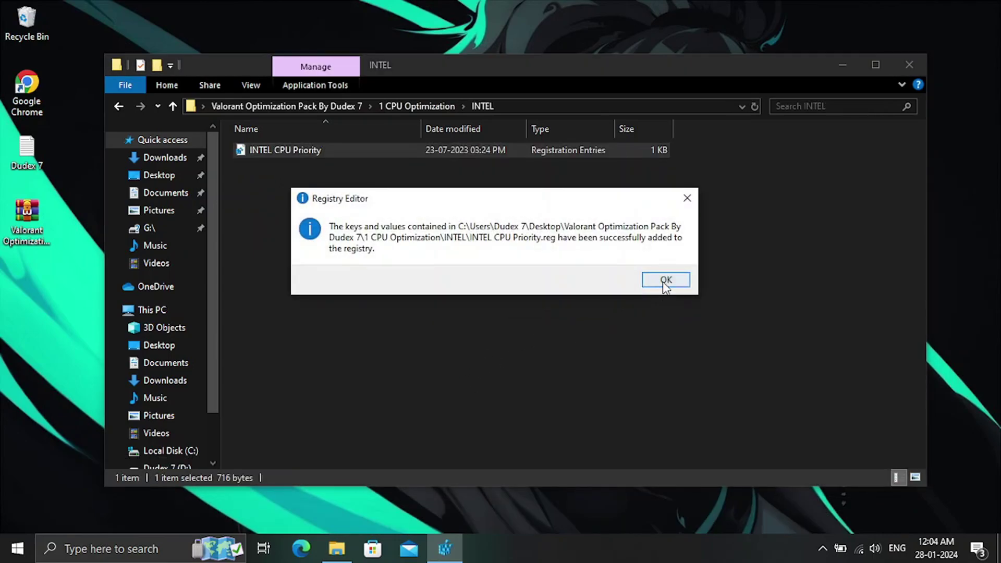
left_click(665, 281)
left_click(116, 107)
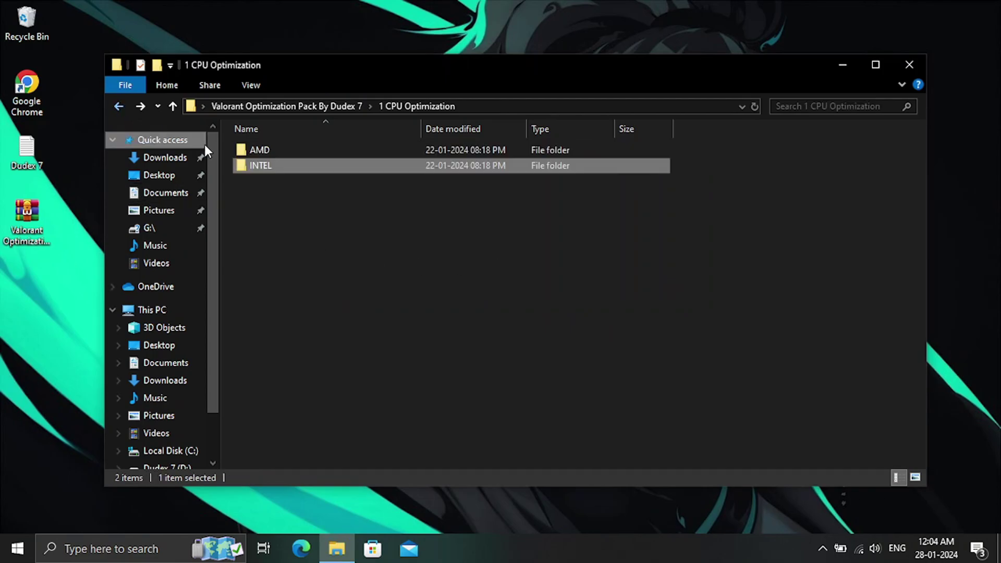
left_click(116, 111)
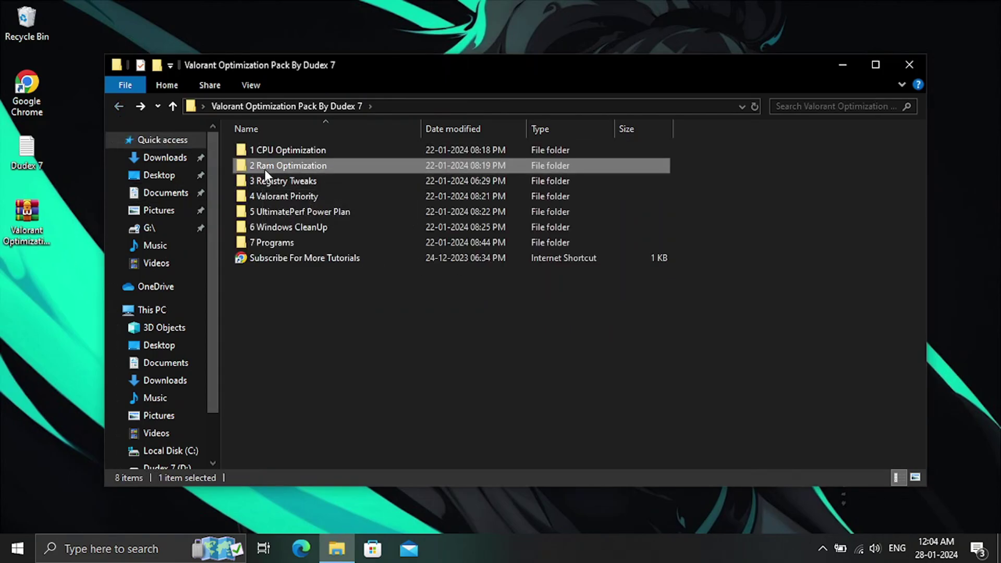
Merge the 12 GB file from 2 Ram Optimization into the registry and return to the pack's main folder
double_click(265, 167)
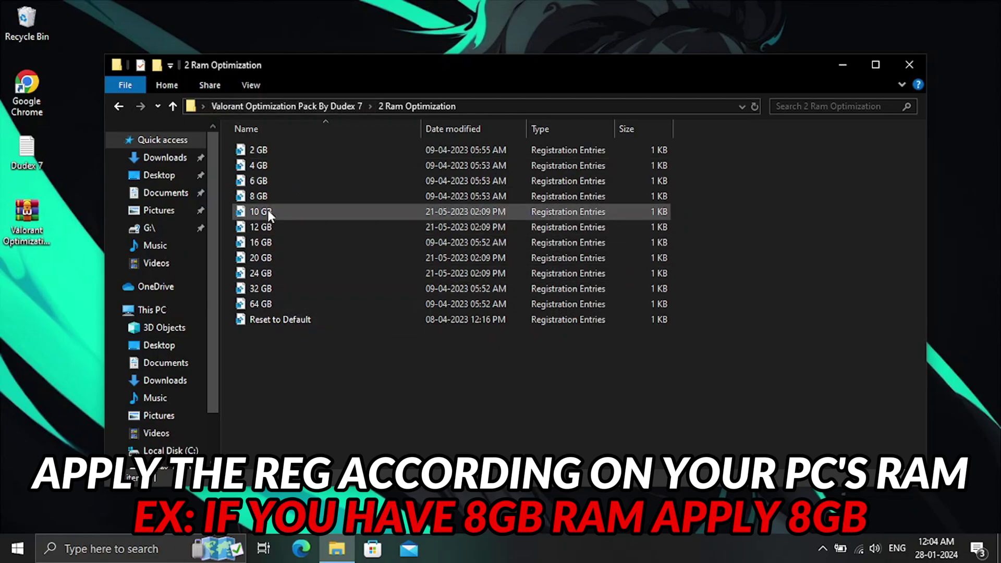
double_click(272, 226)
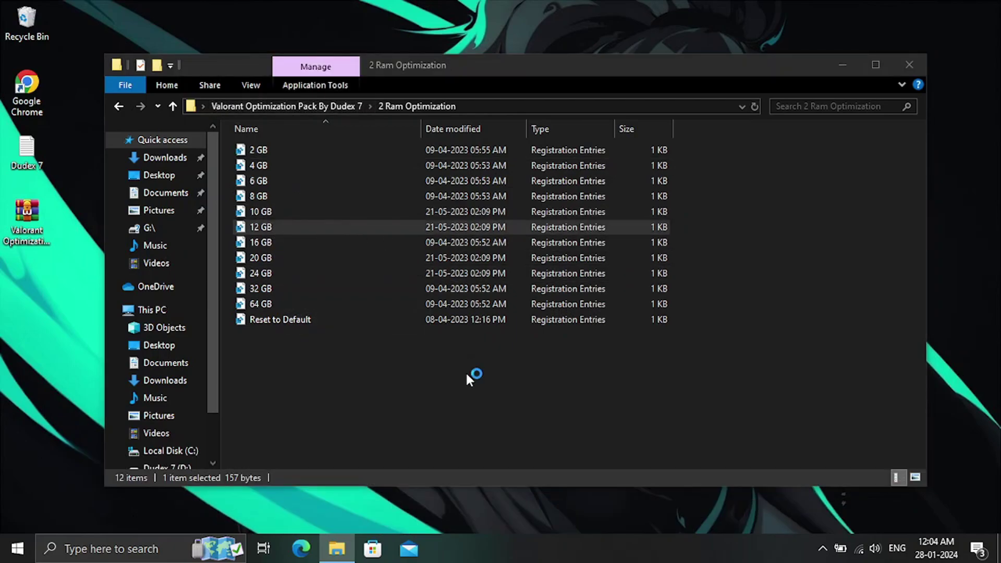
left_click(608, 293)
left_click(658, 277)
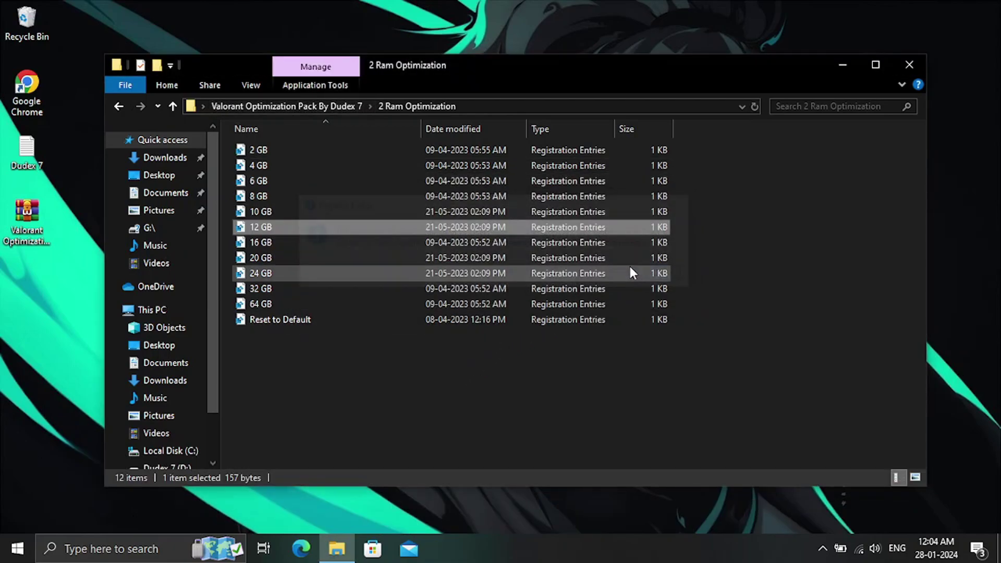
left_click(119, 106)
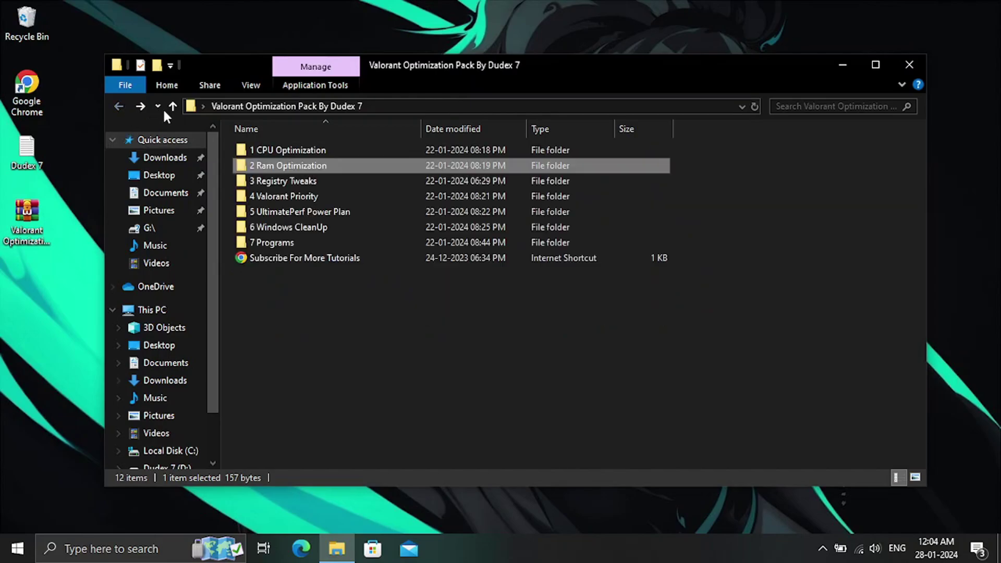
Merge the Disable DVR 1 and Disable DVR 2 files from 3 Registry Tweaks into the registry
double_click(323, 183)
left_click_drag(320, 239, 326, 149)
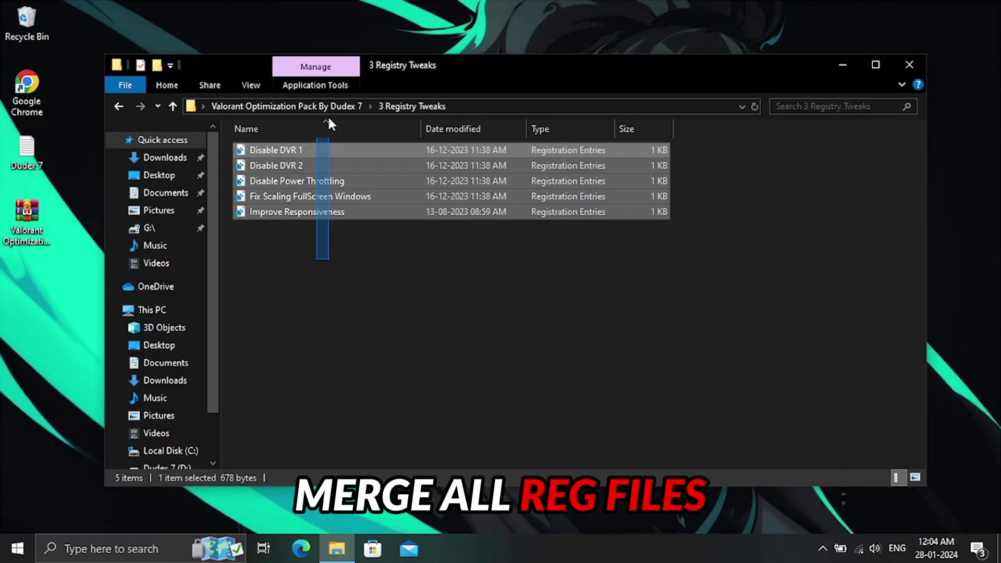
left_click(317, 284)
double_click(295, 151)
left_click(611, 296)
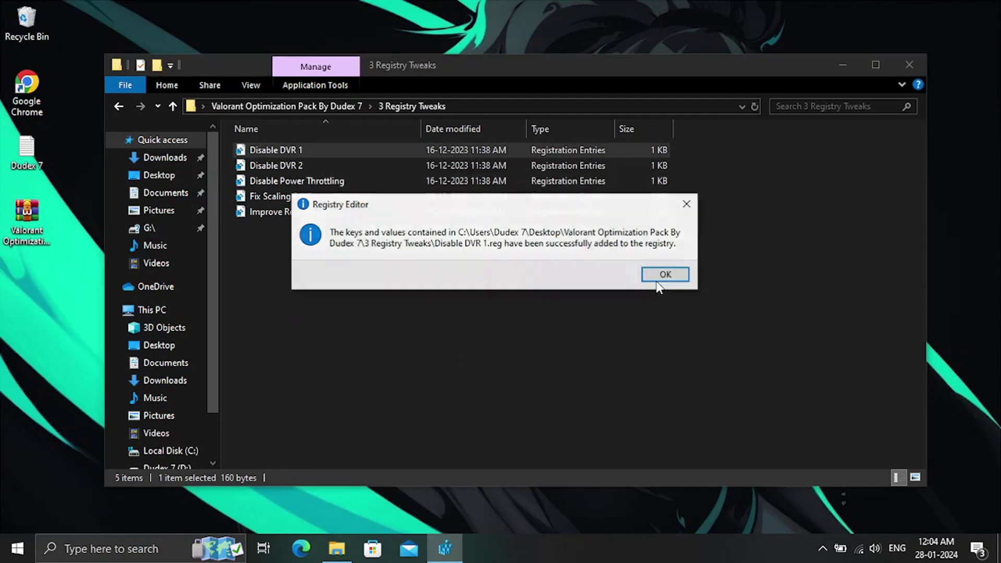
left_click(658, 277)
double_click(536, 166)
left_click(611, 296)
Merge Disable Power Throttling, Fix Scaling FullScreen Windows and Improve Responsiveness into the registry, and return to the pack's main folder
double_click(562, 185)
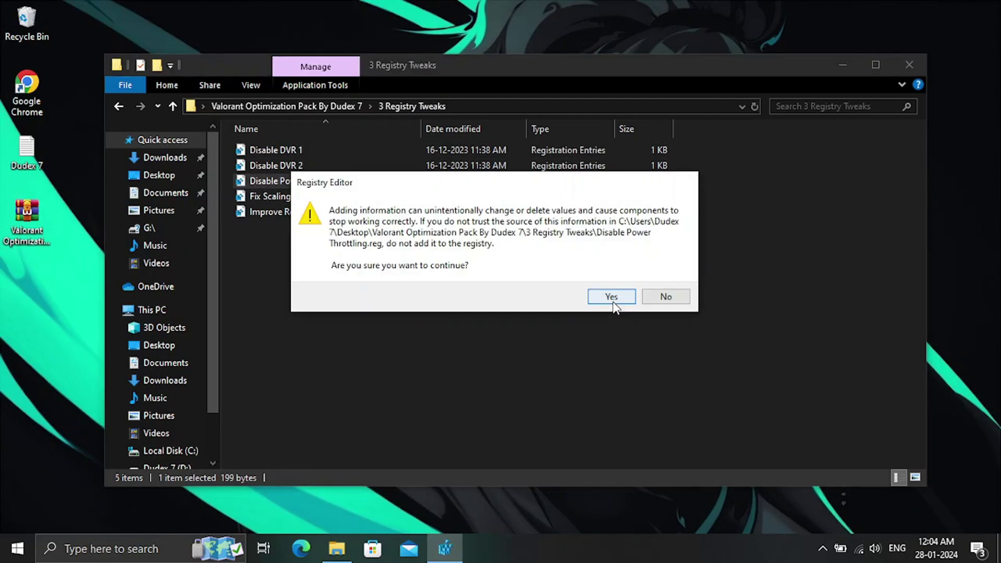
left_click(611, 296)
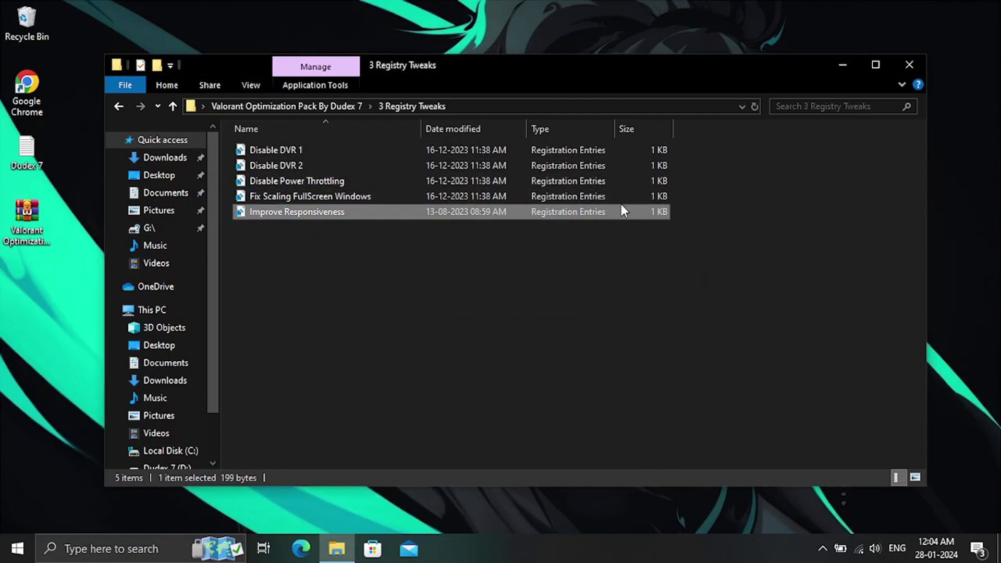
left_click(618, 197)
double_click(540, 213)
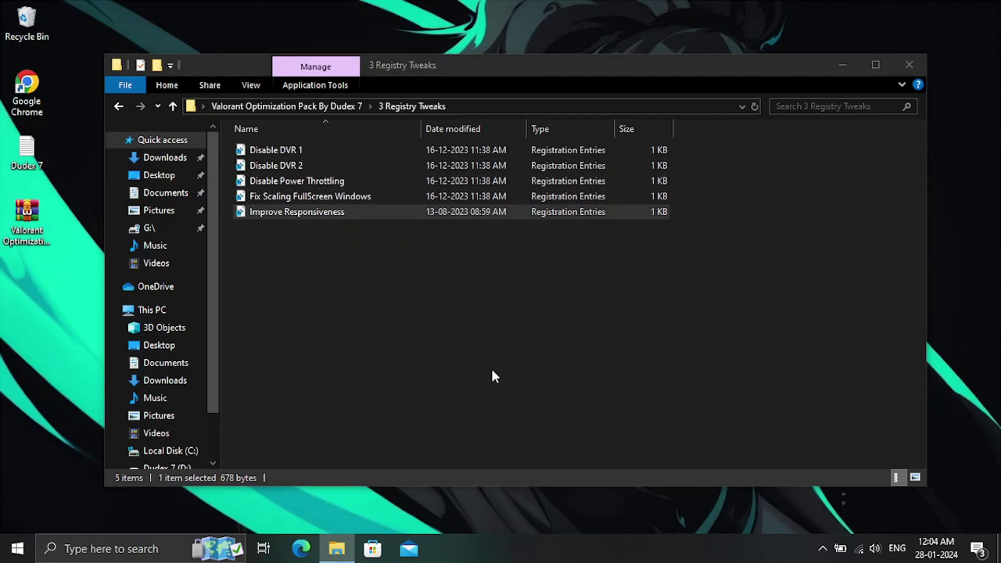
left_click(610, 296)
left_click(660, 278)
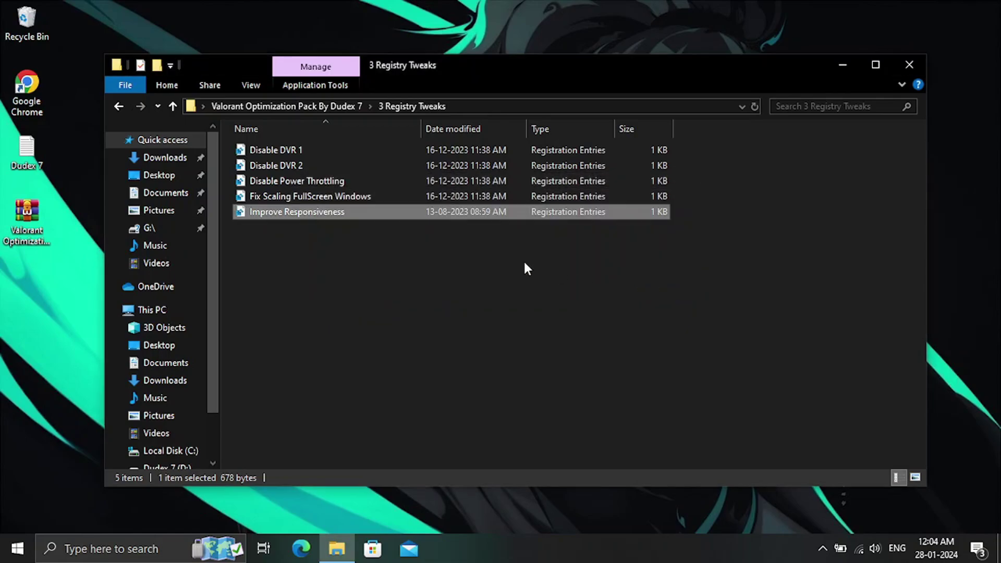
left_click(123, 108)
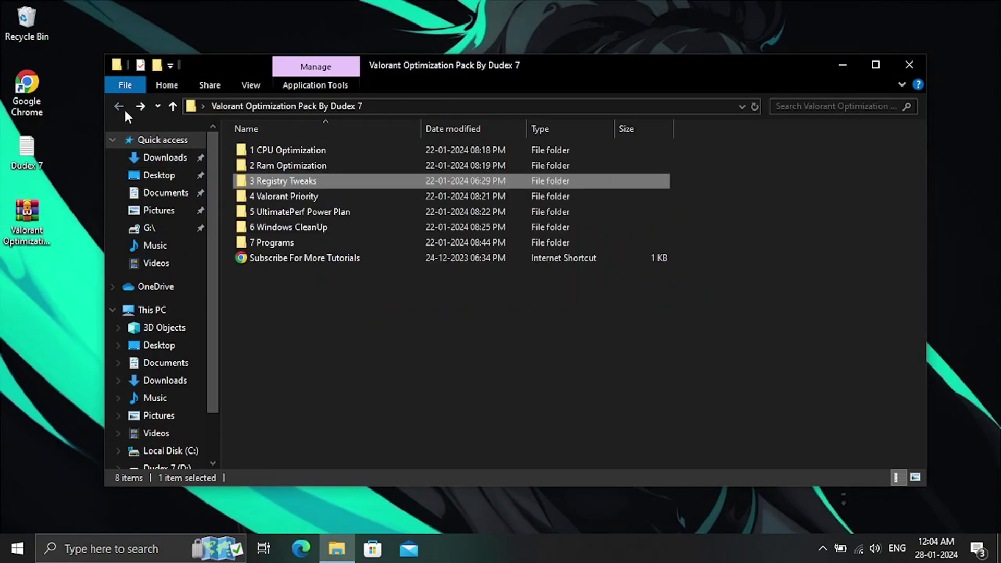
Merge the ValorantHighPriority file from 4 Valorant Priority into the registry and return to the pack's main folder
double_click(307, 192)
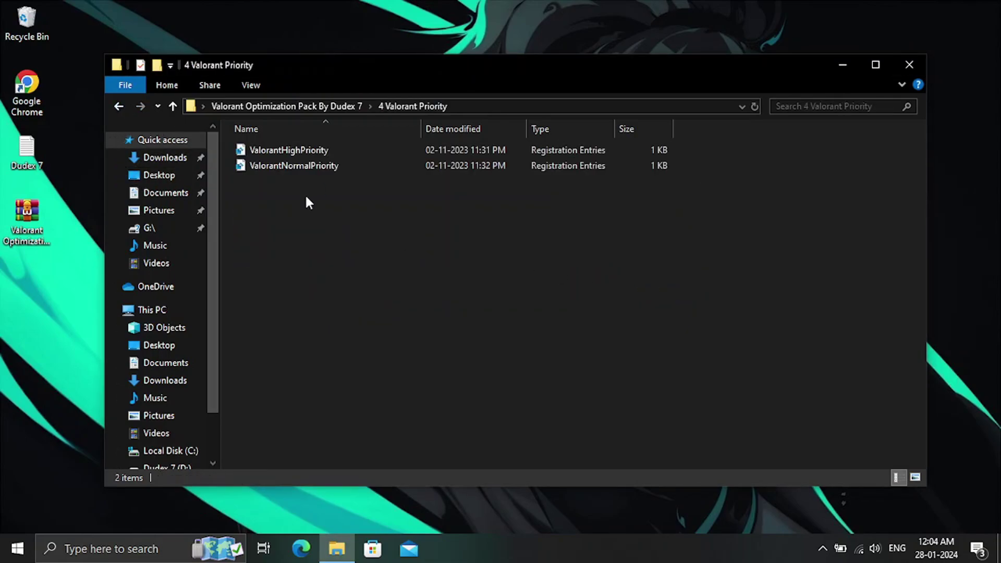
double_click(309, 155)
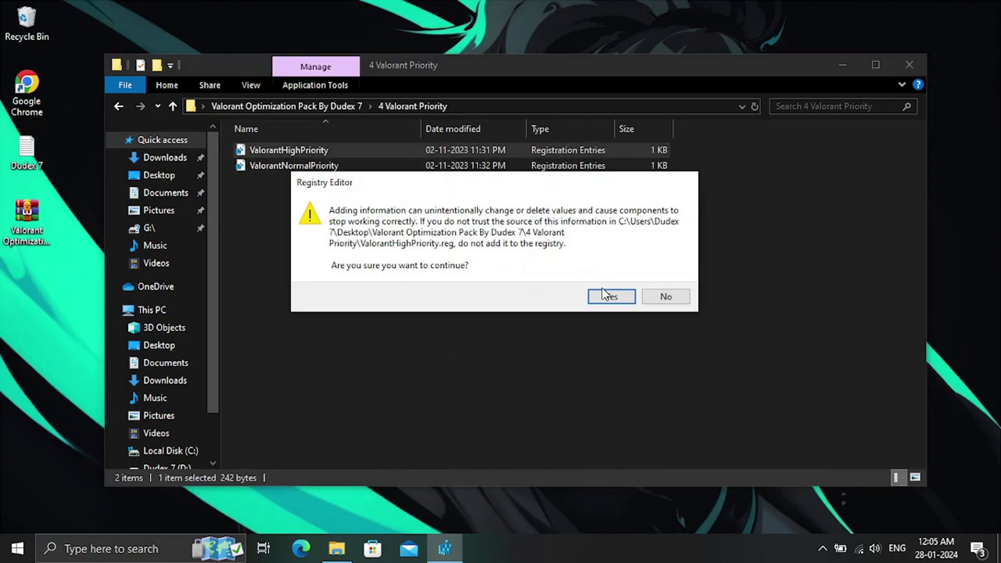
left_click(605, 294)
left_click(670, 278)
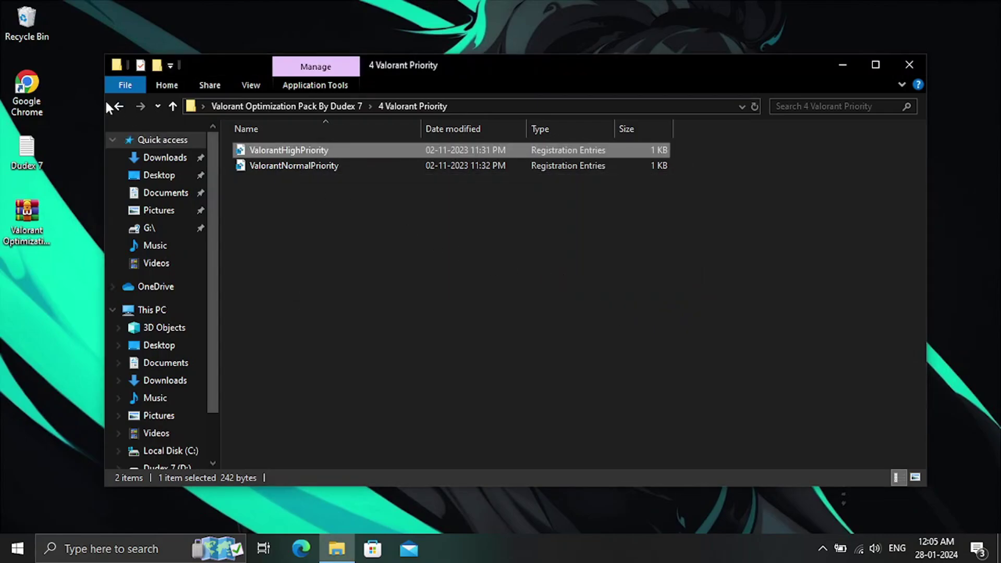
left_click(119, 107)
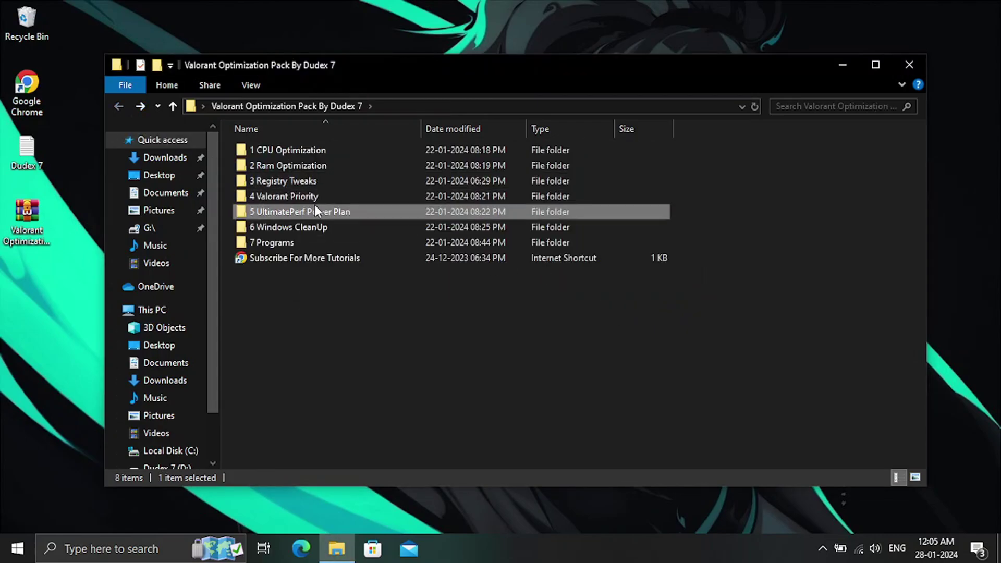
Run the Add Power Plan batch file from 5 UltimatePerf Power Plan through to its end
double_click(315, 205)
double_click(309, 151)
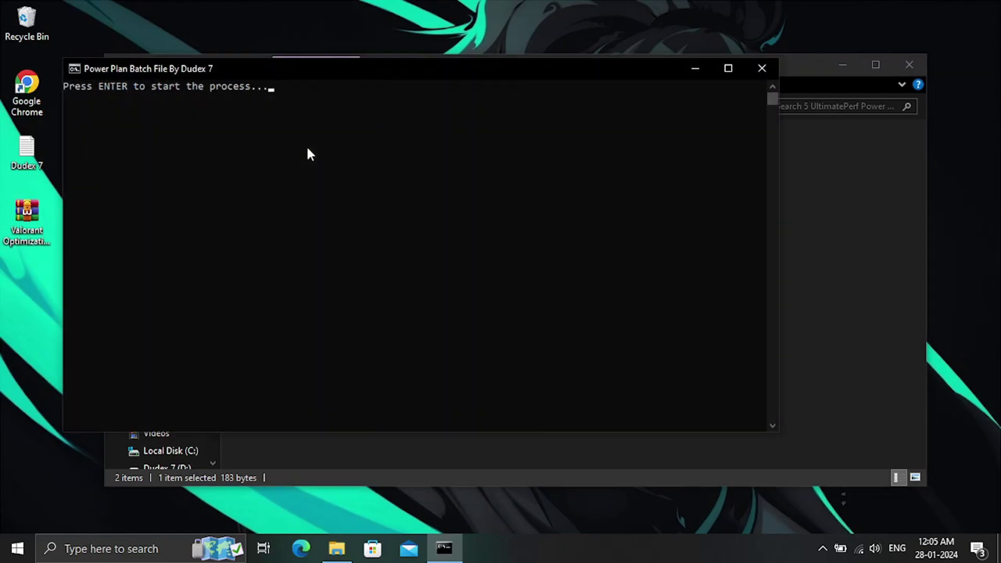
key("Return")
key("Return")
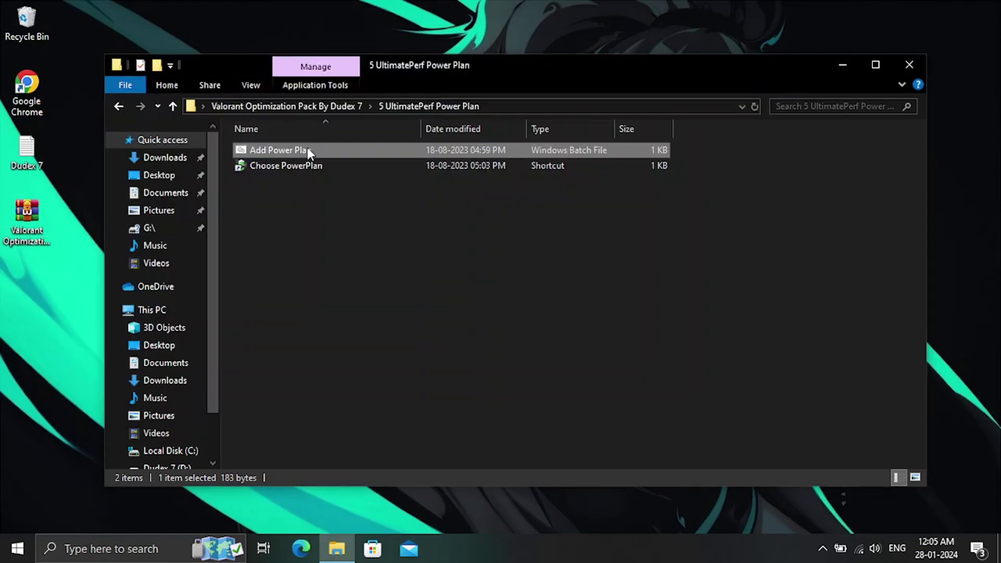
Open Power Options with the Choose PowerPlan shortcut, show the additional plans, close it and return to the pack's main folder
left_click(309, 170)
double_click(310, 168)
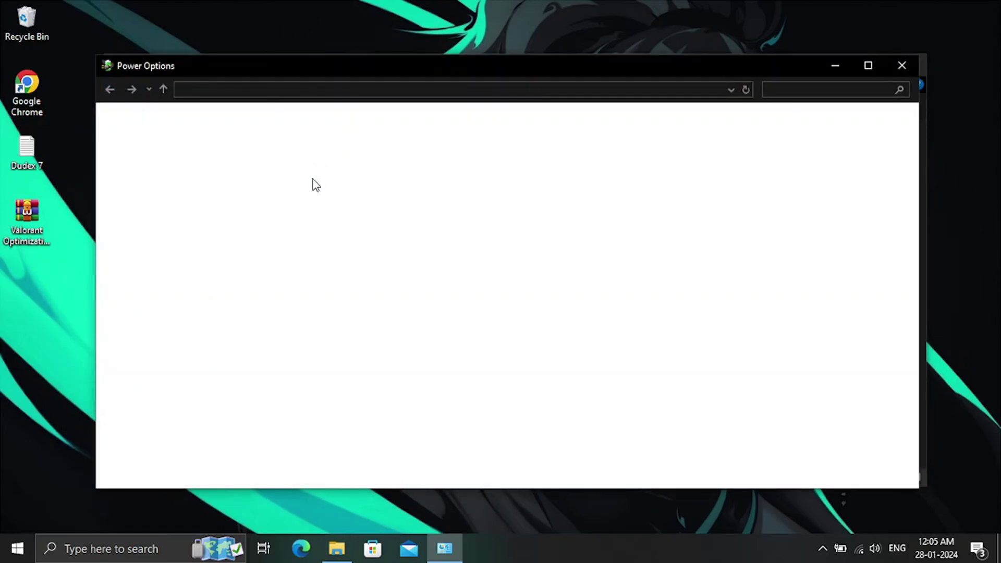
left_click(309, 240)
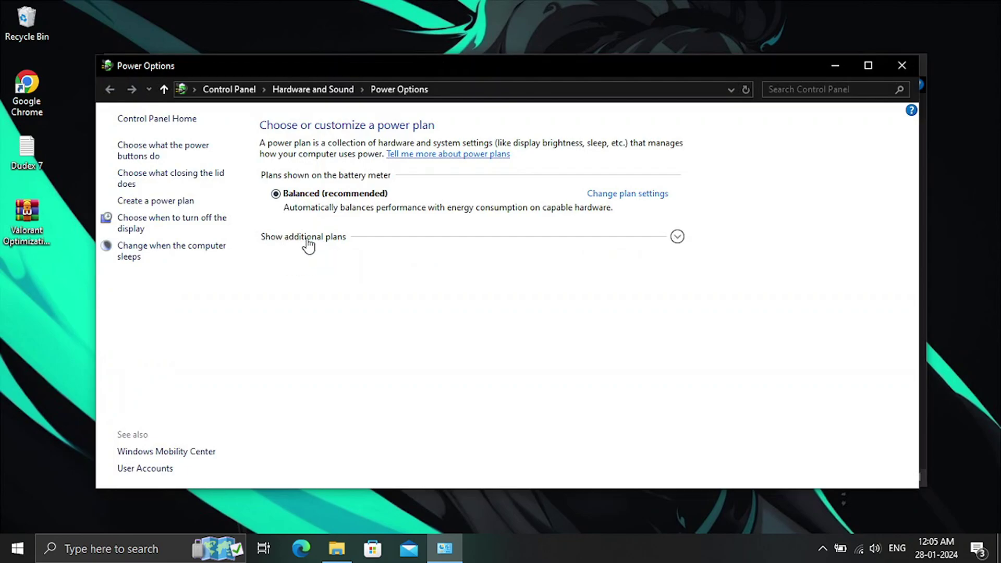
left_click(309, 238)
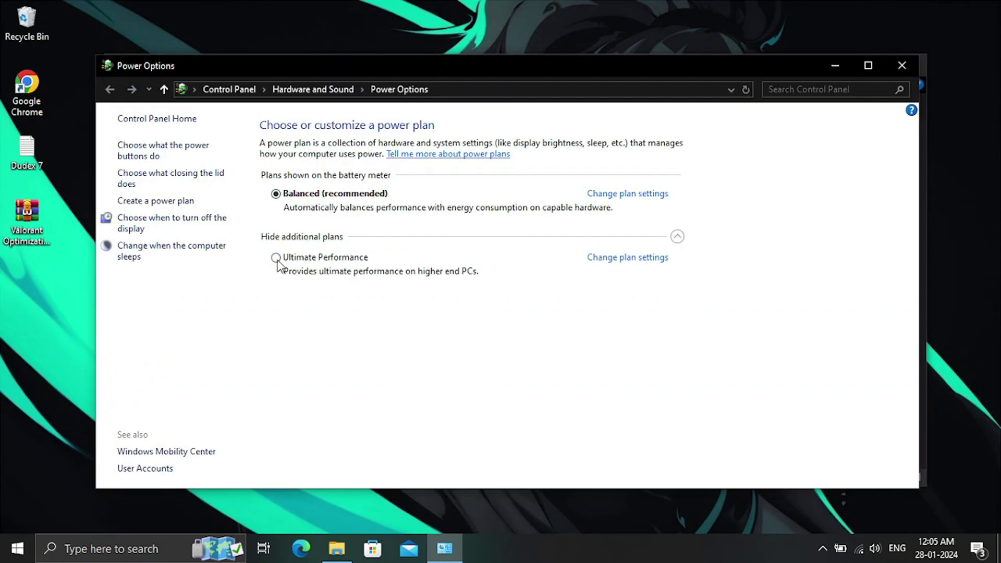
left_click(904, 66)
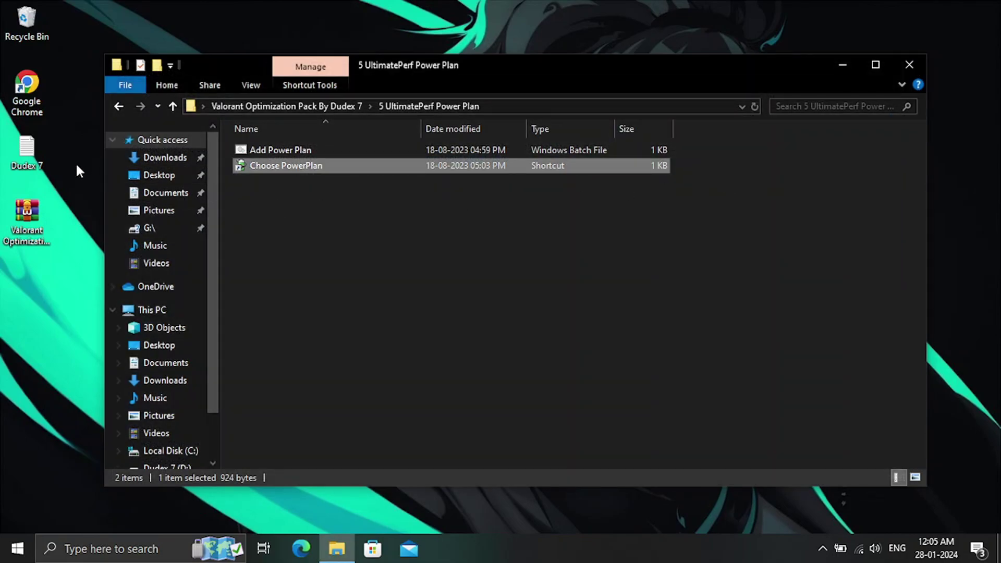
left_click(119, 106)
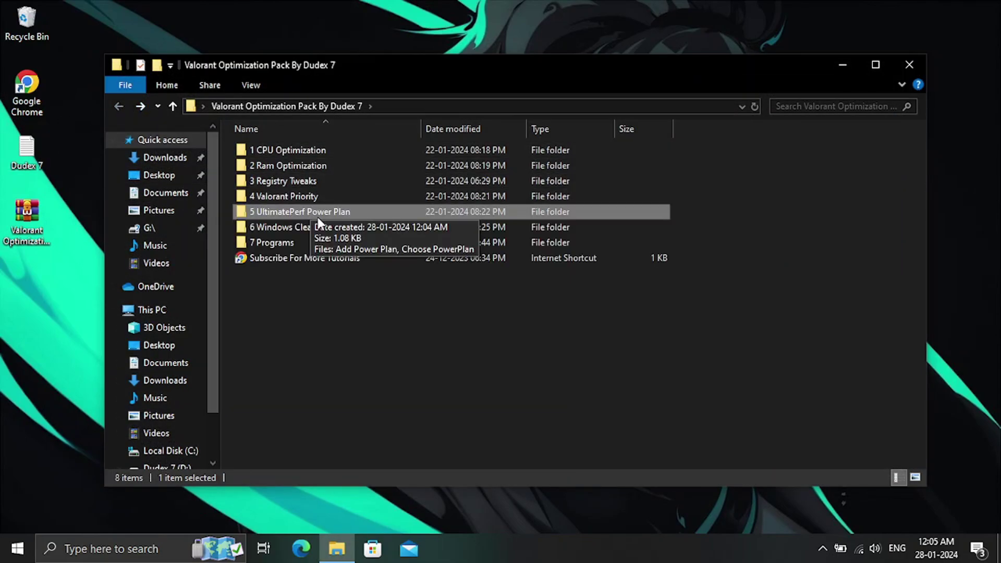
Run the Clean Windows script from 6 Windows CleanUp as administrator through to its end
left_click(327, 226)
double_click(326, 227)
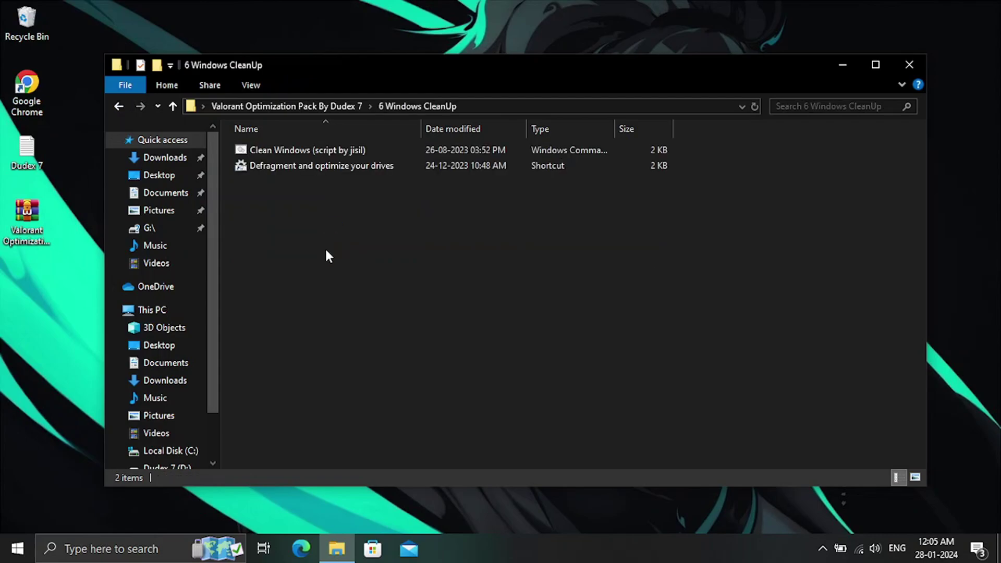
left_click(321, 148)
right_click(321, 148)
left_click(380, 208)
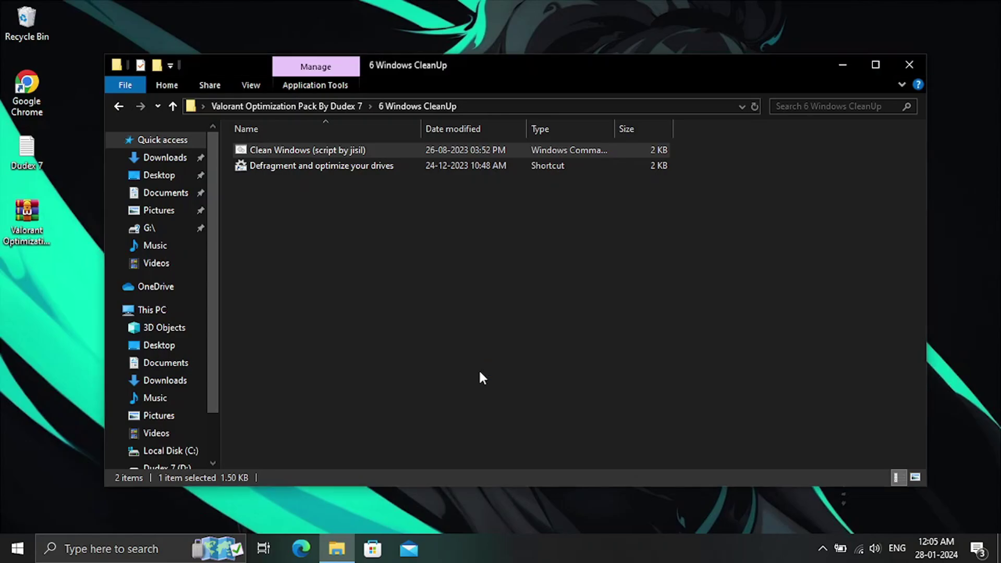
key("Return")
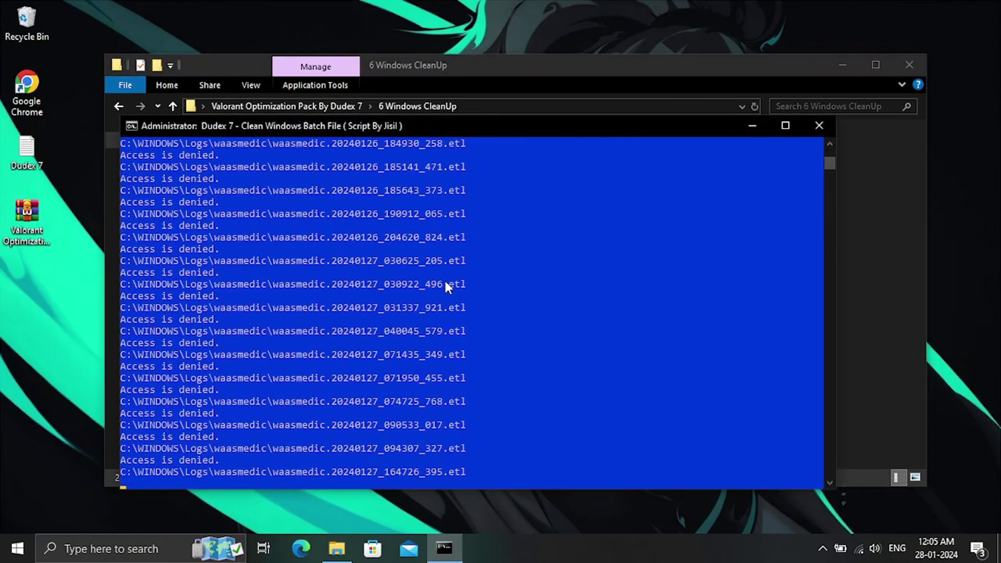
key("Return")
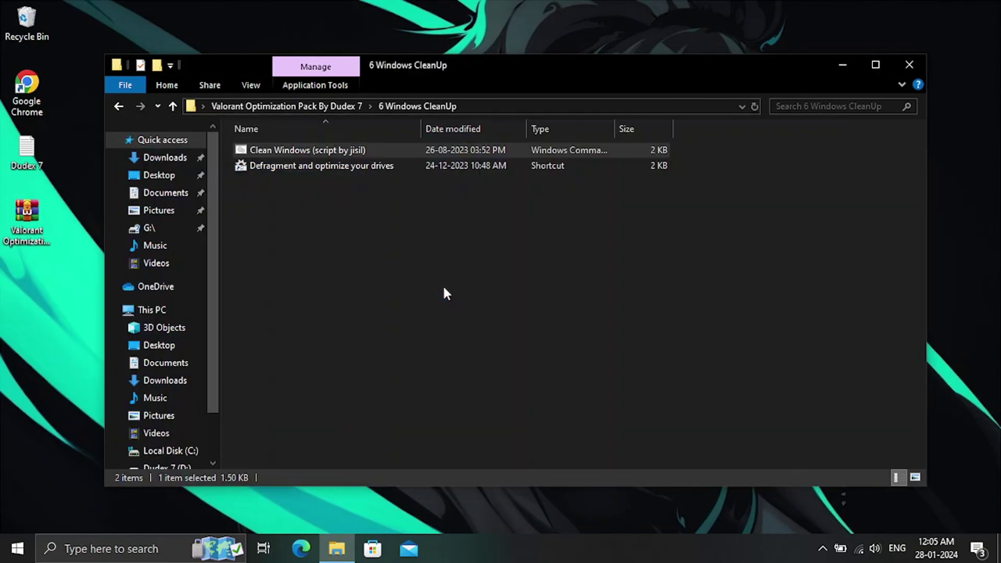
Optimize Local Disk (C:) using the Defragment and optimize your drives shortcut, close it and return to the pack's main folder
double_click(357, 165)
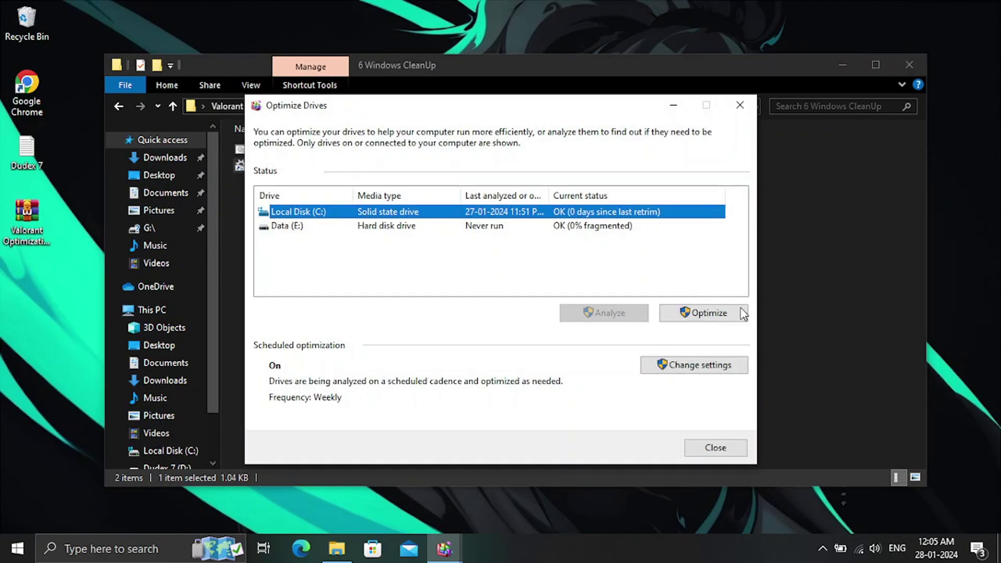
left_click(740, 310)
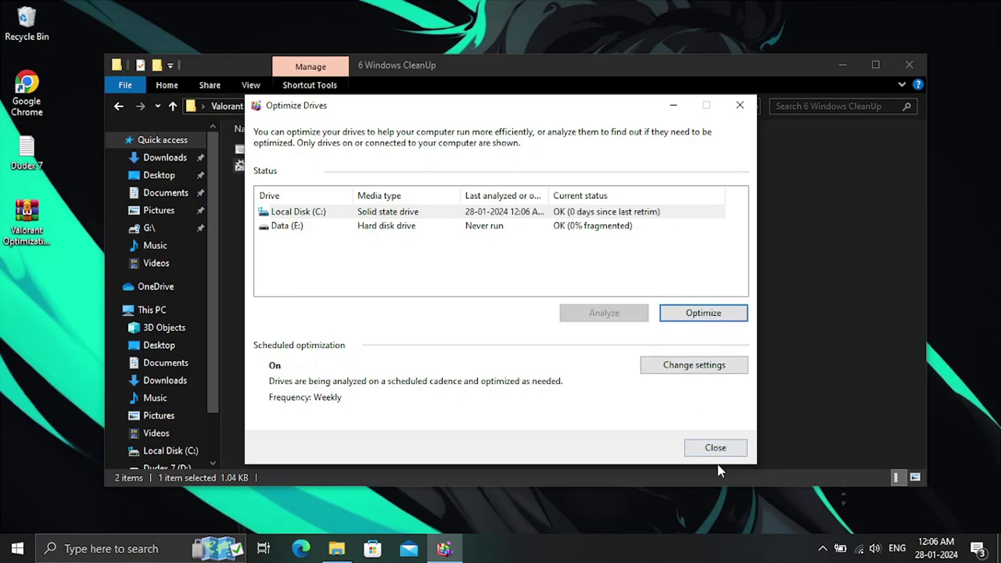
left_click(718, 450)
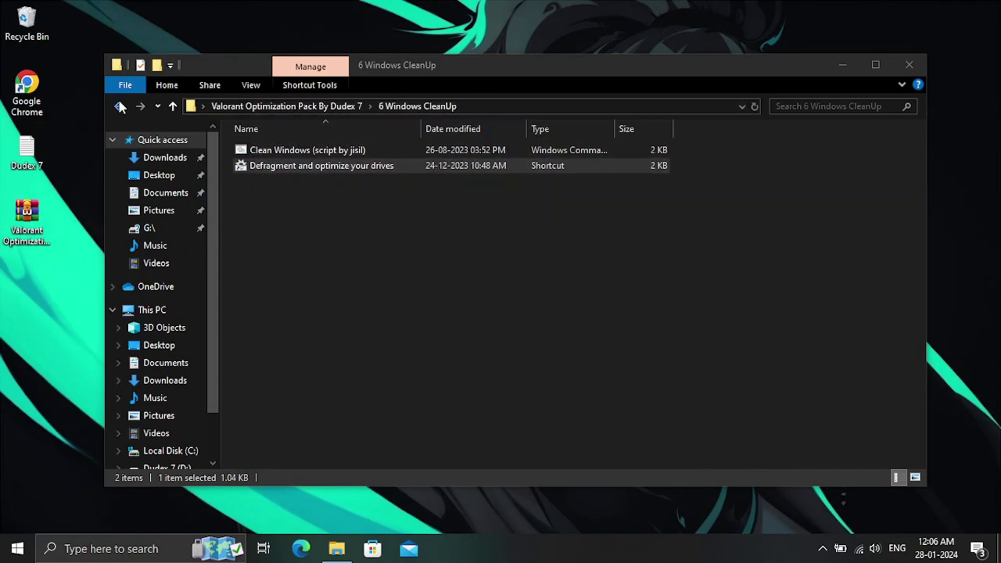
left_click(120, 107)
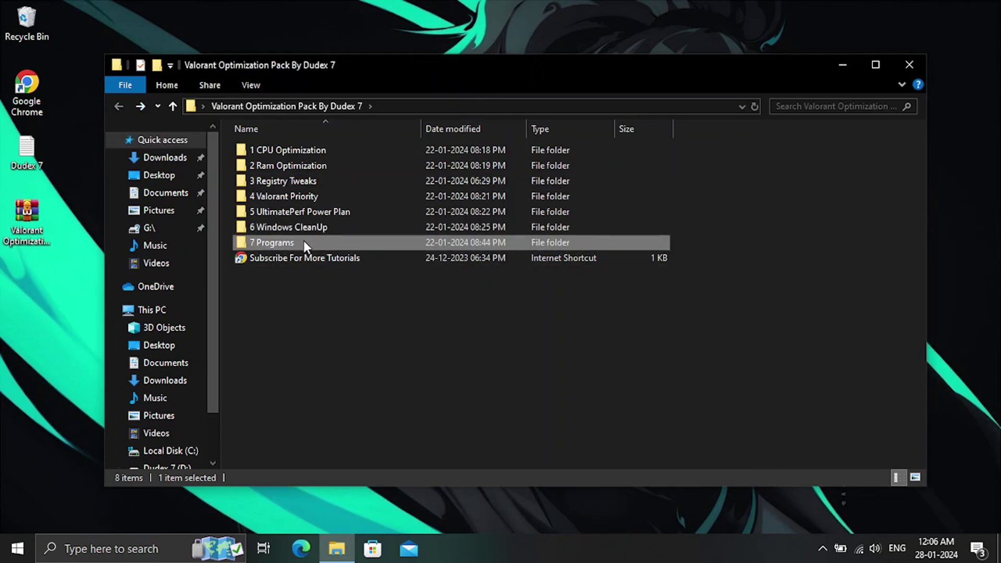
Extract the ISLC v1.0.2.9 self-extracting archive from the 7 Programs folder to the Desktop
double_click(303, 242)
double_click(285, 142)
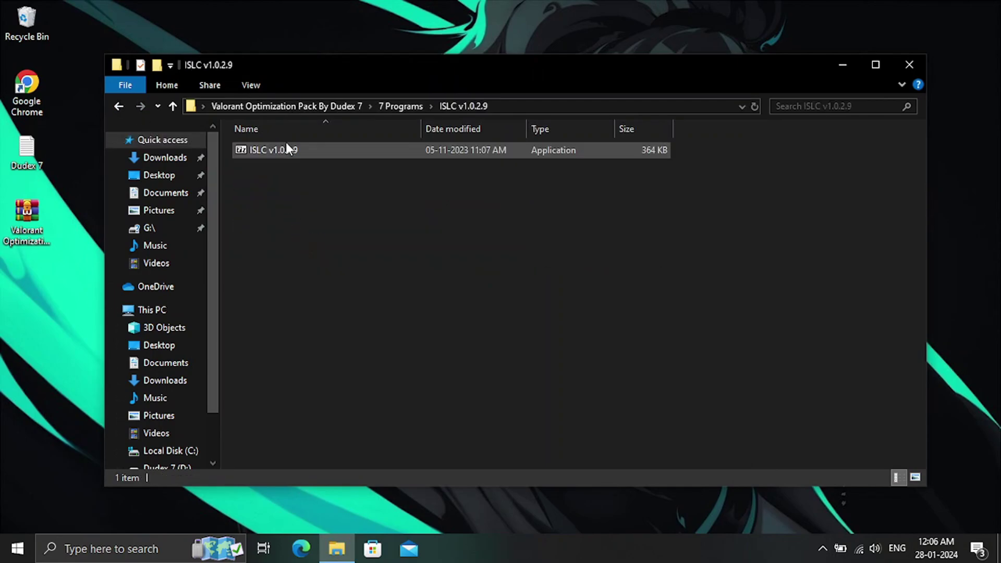
double_click(333, 158)
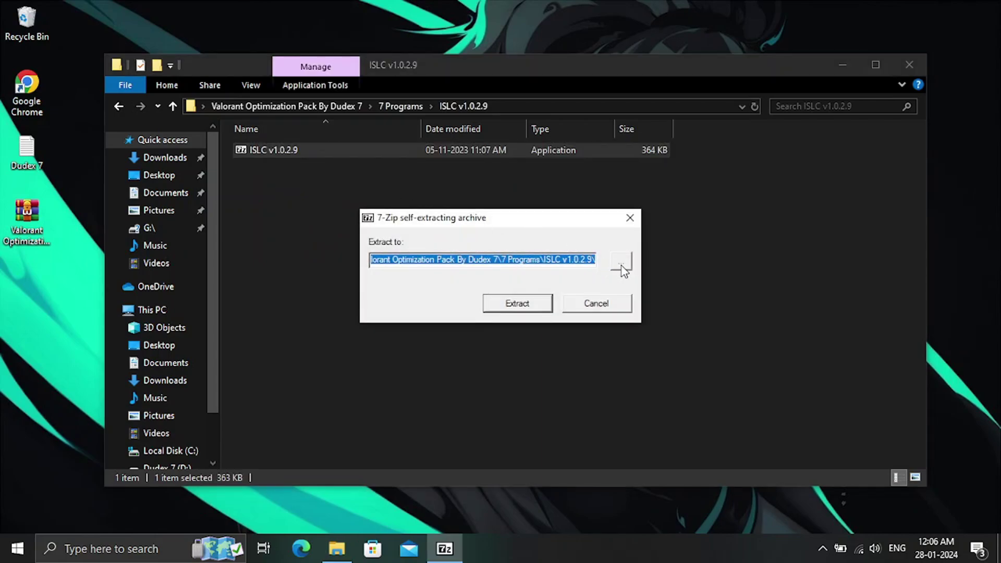
left_click(620, 263)
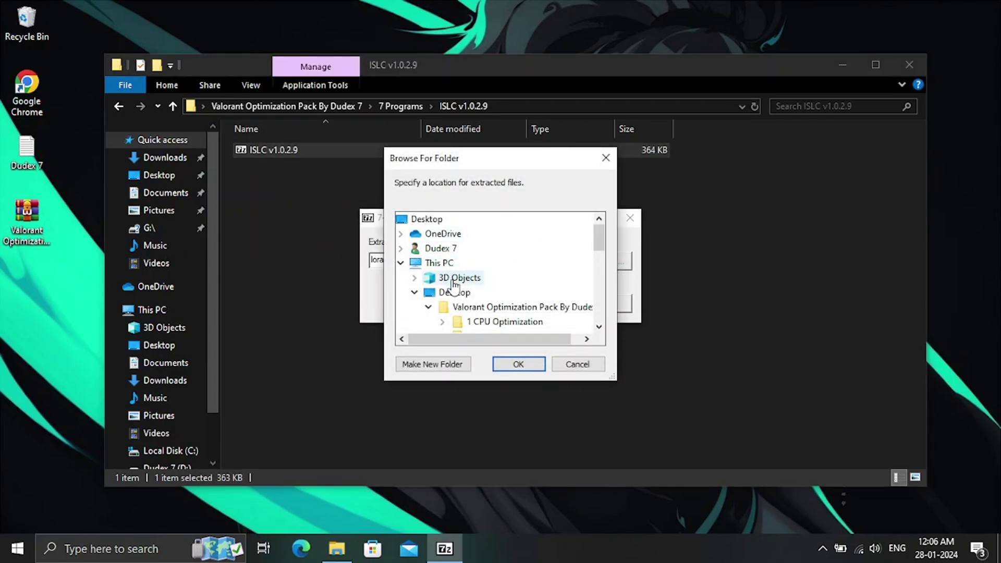
left_click(455, 293)
left_click(522, 366)
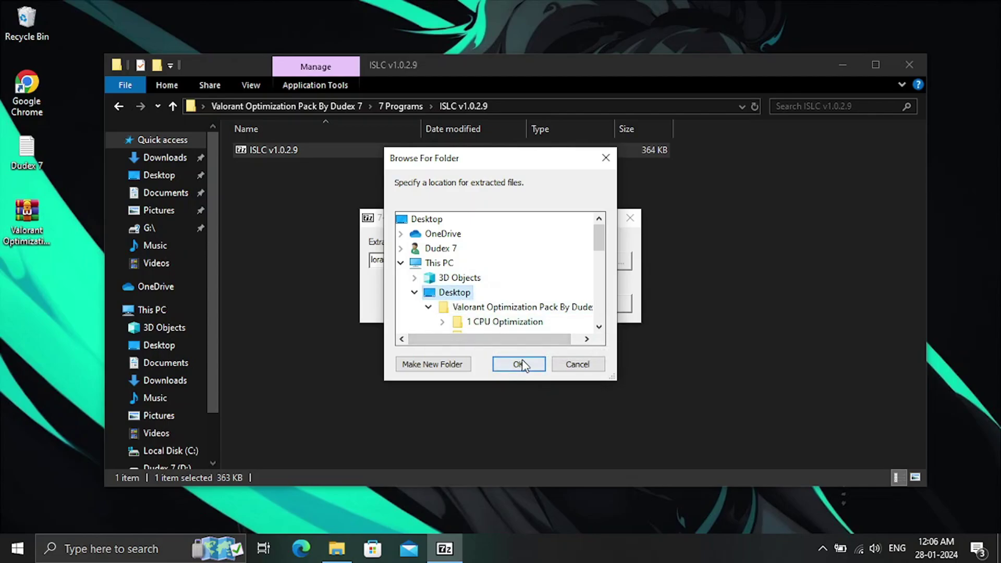
left_click(536, 307)
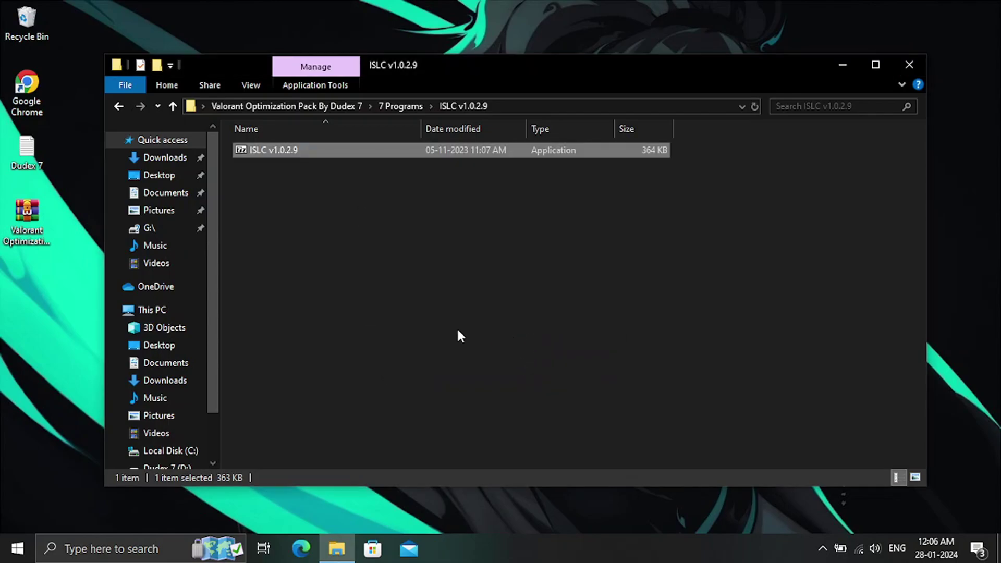
Launch Intelligent standby list cleaner from the extracted desktop folder and set its free memory threshold to 6000 MB
left_click(17, 290)
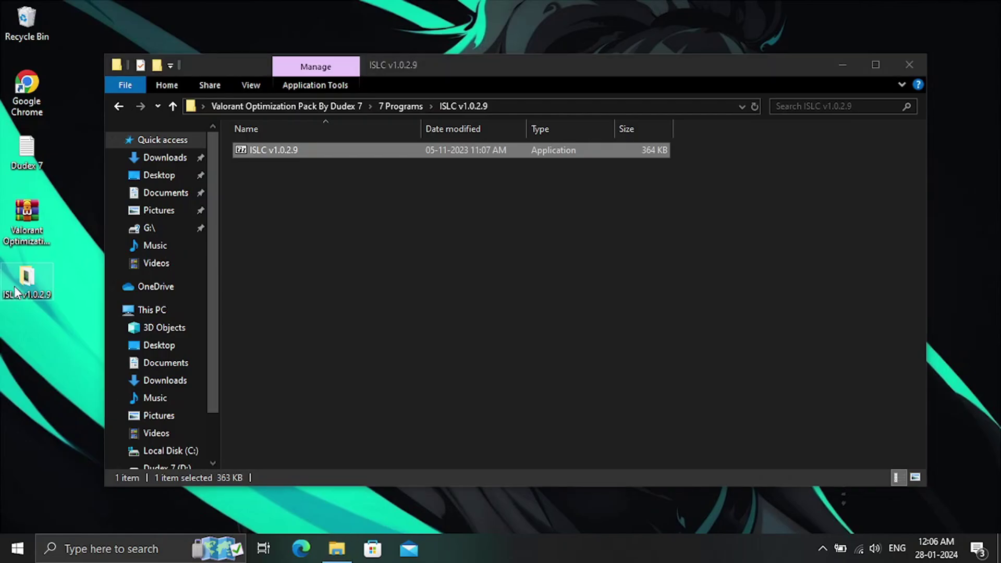
double_click(17, 290)
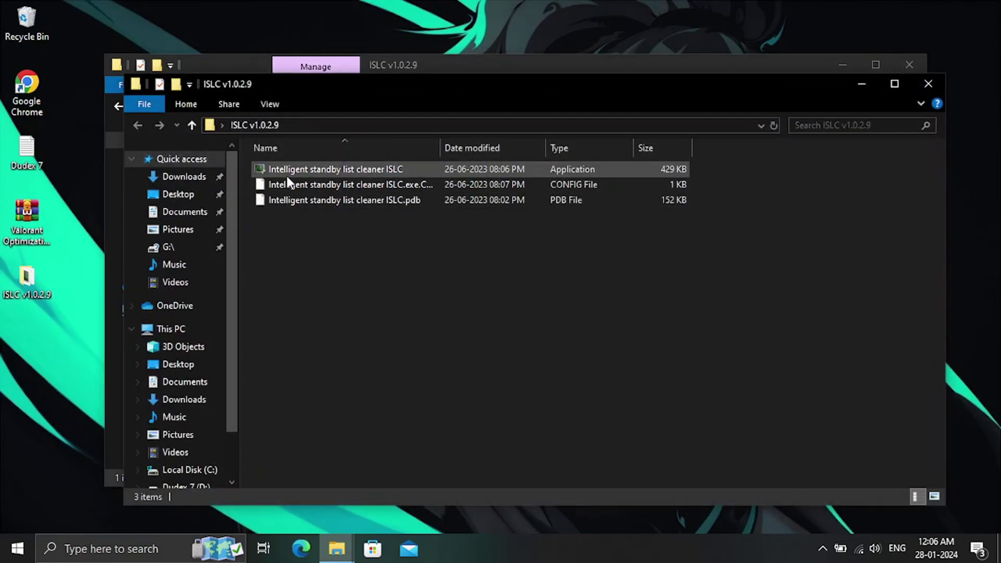
left_click(287, 175)
left_click(287, 175)
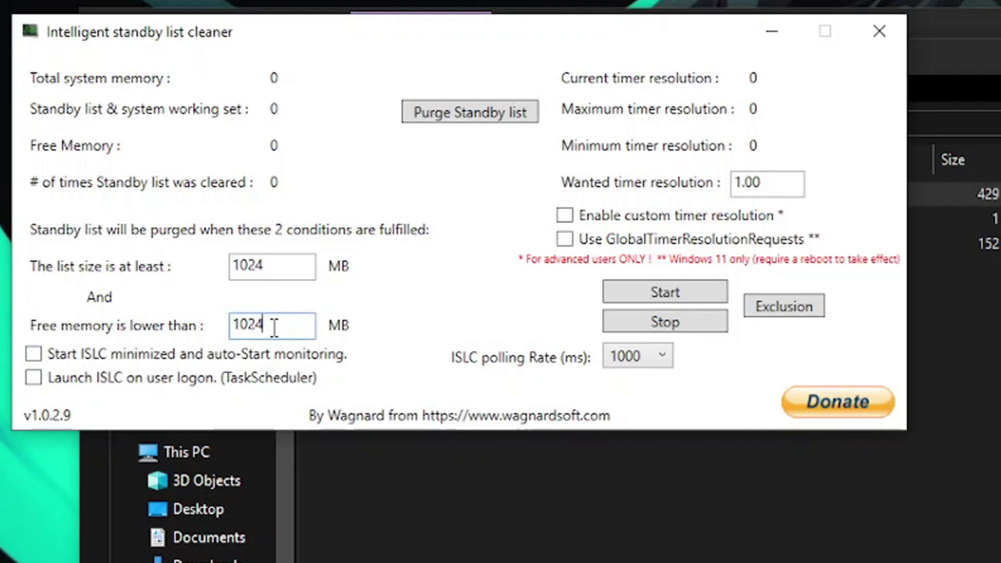
left_click_drag(238, 251, 145, 252)
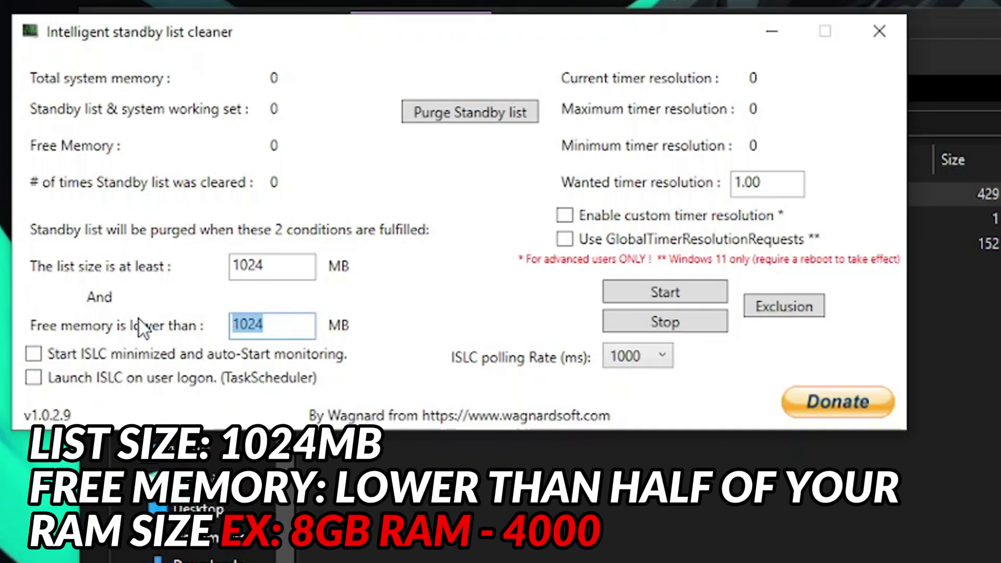
key("BackSpace")
type("600")
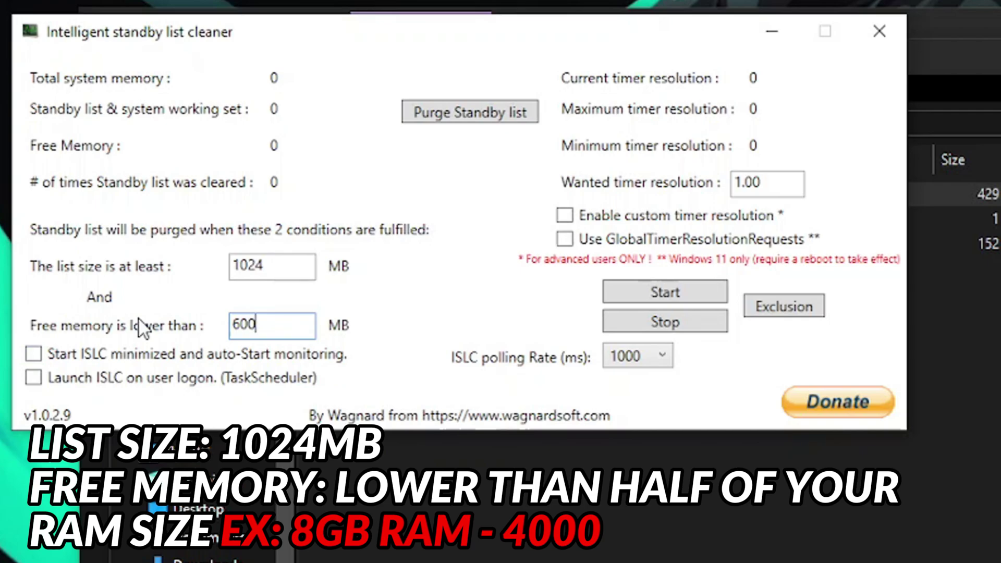
type("0")
Set the wanted timer resolution to 0.50 and enable custom timer resolution
left_click_drag(796, 183, 710, 184)
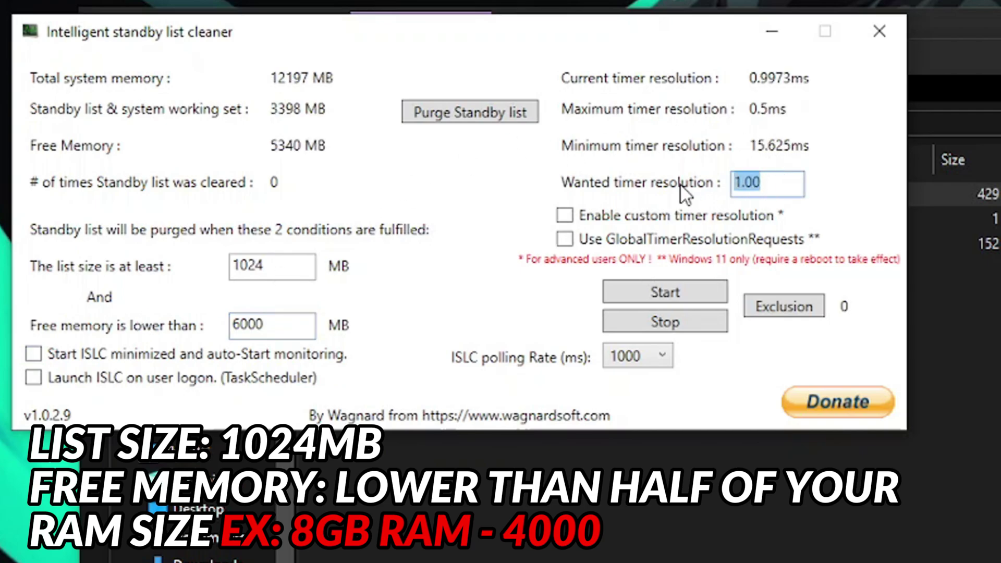
key("BackSpace")
type("0.00")
key("Left")
key("Left")
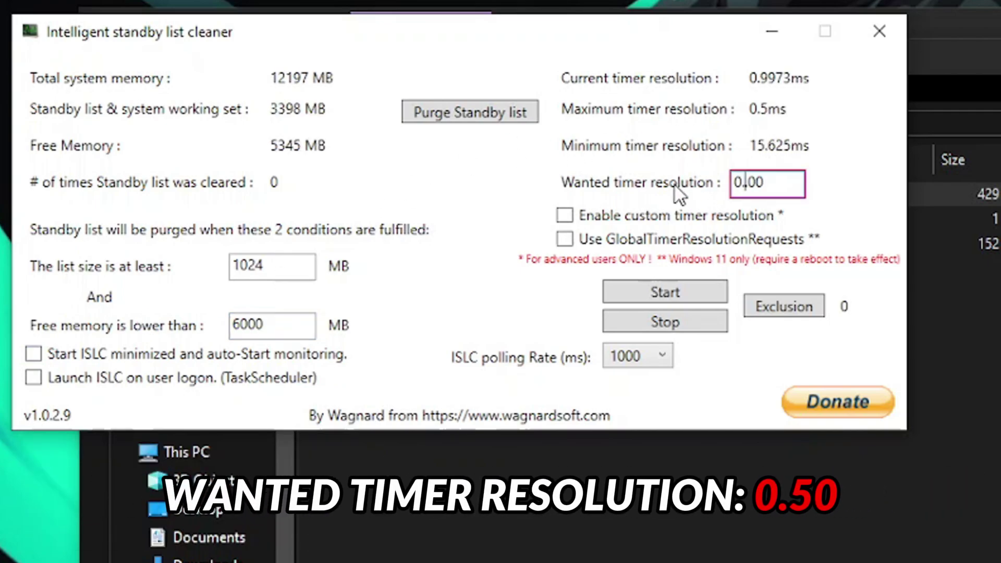
type("50")
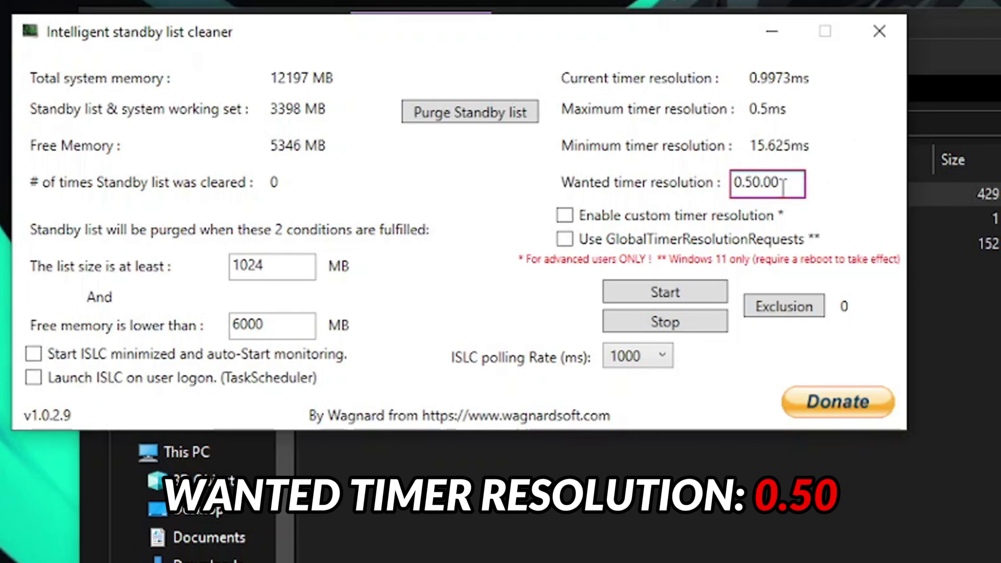
key("BackSpace")
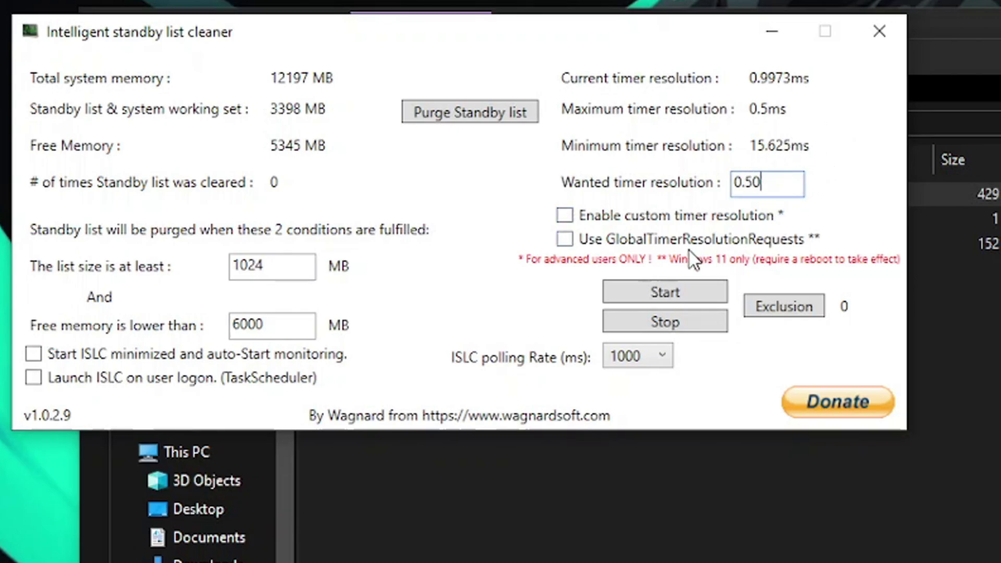
left_click(564, 215)
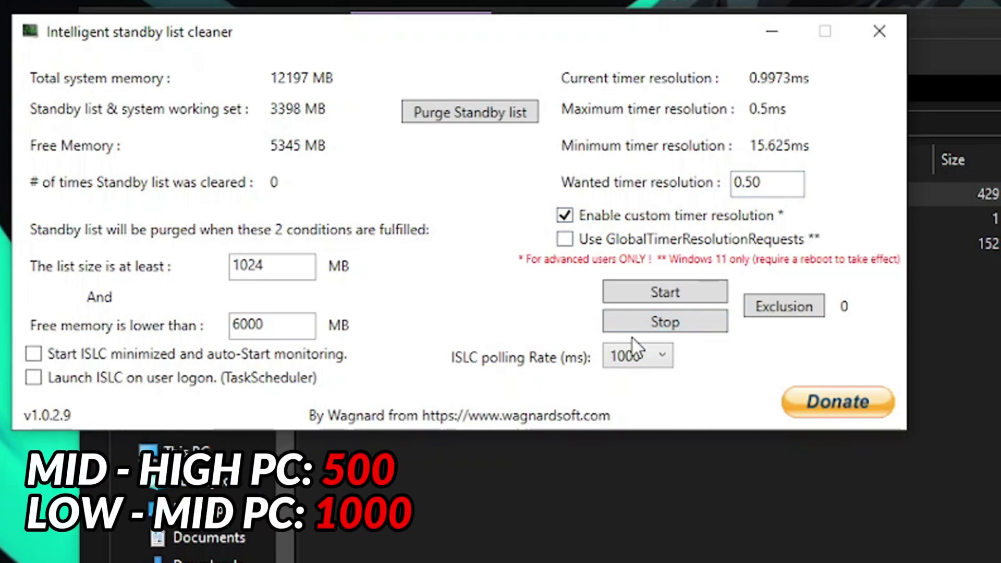
Set the ISLC polling rate to 1000 ms, enable minimized auto-start monitoring and launch on user logon, and start the cleaner
left_click(637, 356)
left_click(644, 404)
left_click(655, 349)
left_click(645, 431)
left_click(33, 353)
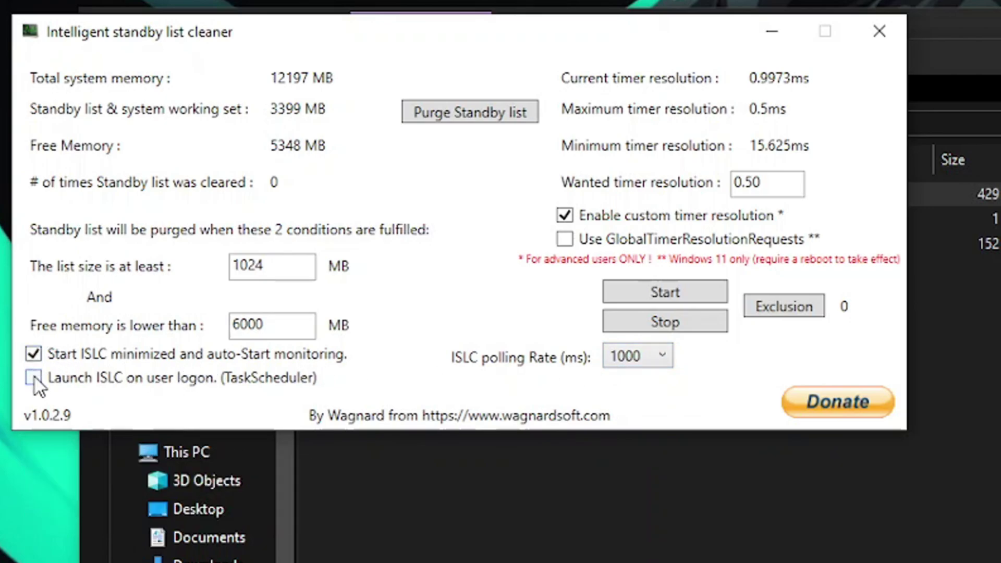
left_click(33, 377)
left_click(636, 298)
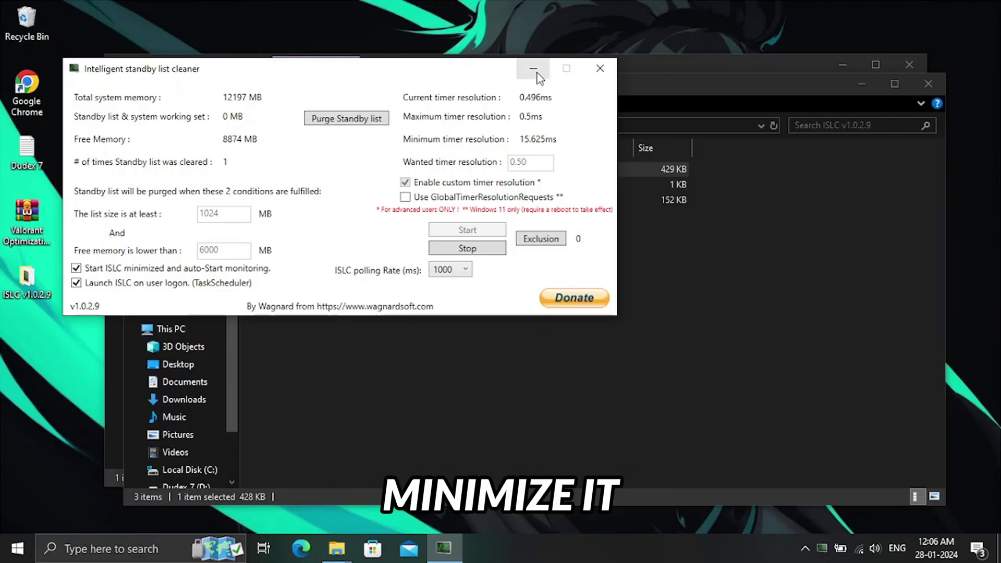
Minimize the standby list cleaner, close its extracted folder and return to the 7 Programs folder
left_click(772, 32)
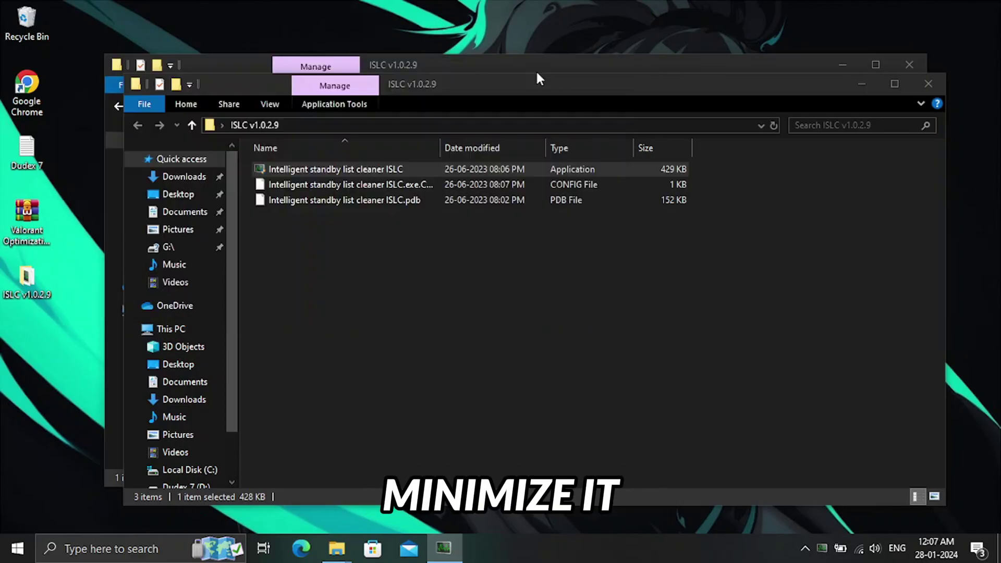
left_click(928, 84)
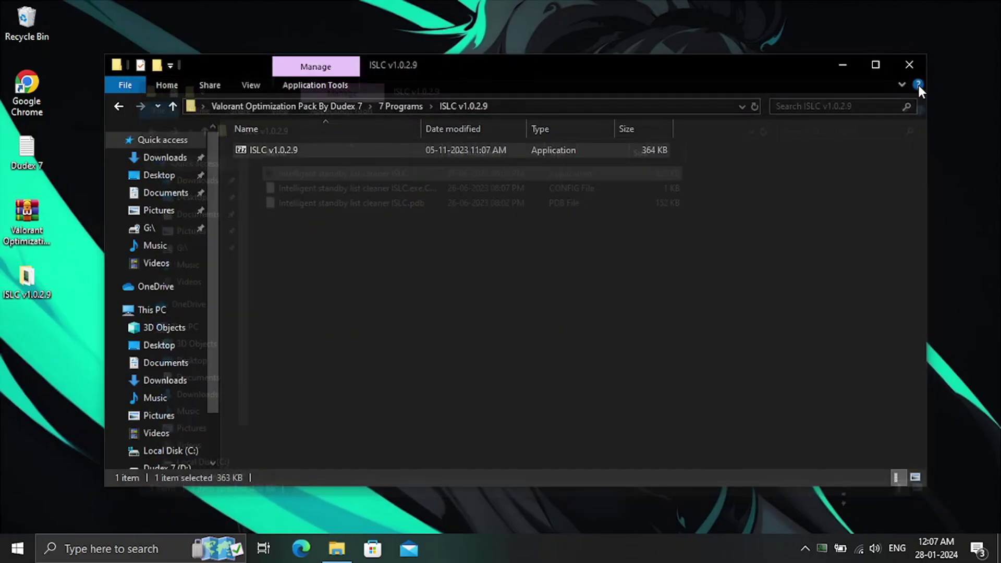
left_click(119, 106)
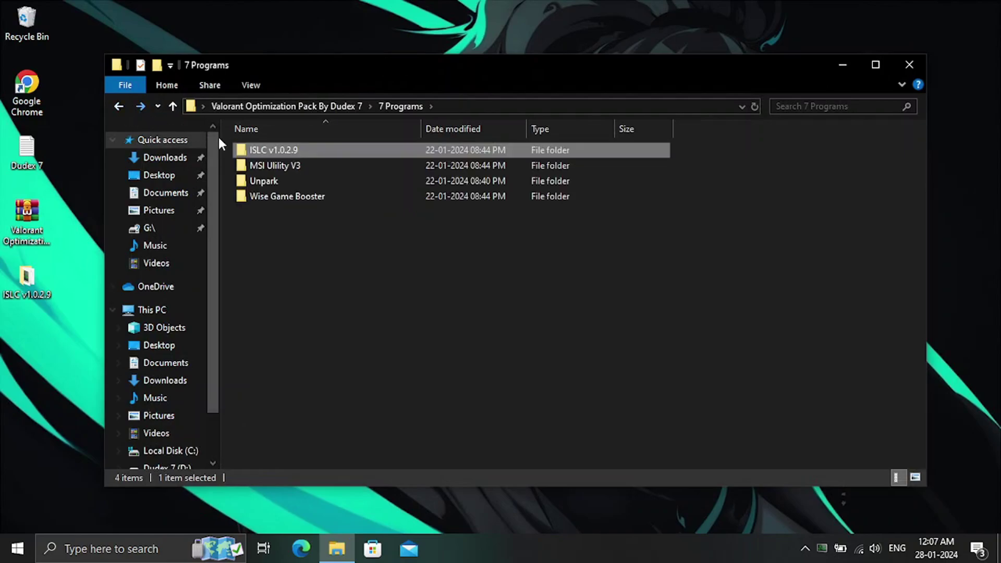
Run MSI_util_v3 from the MSI Utility V3 folder as administrator and enable MSI mode for the AMD Radeon(TM) 535
double_click(263, 167)
left_click(276, 151)
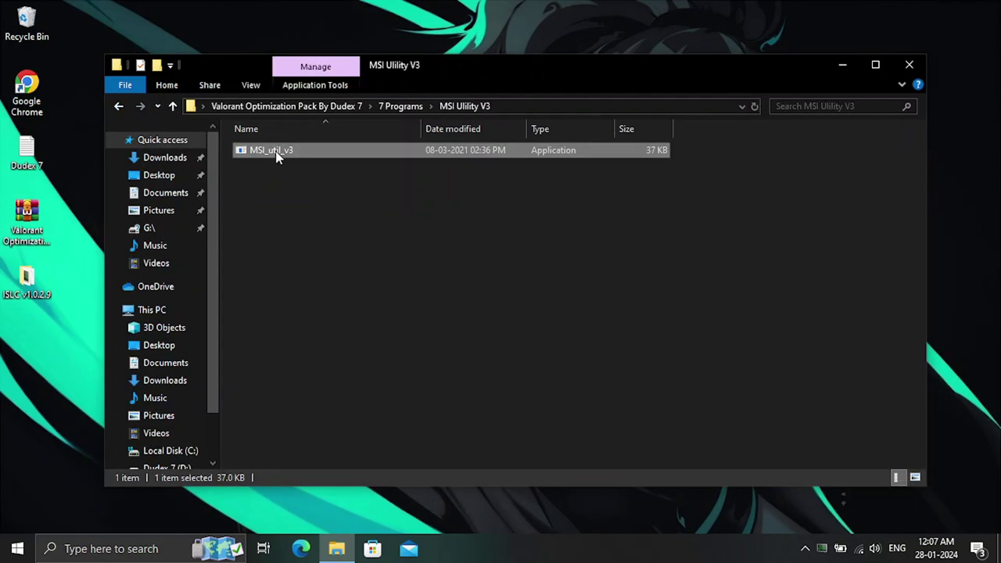
right_click(276, 151)
left_click(297, 178)
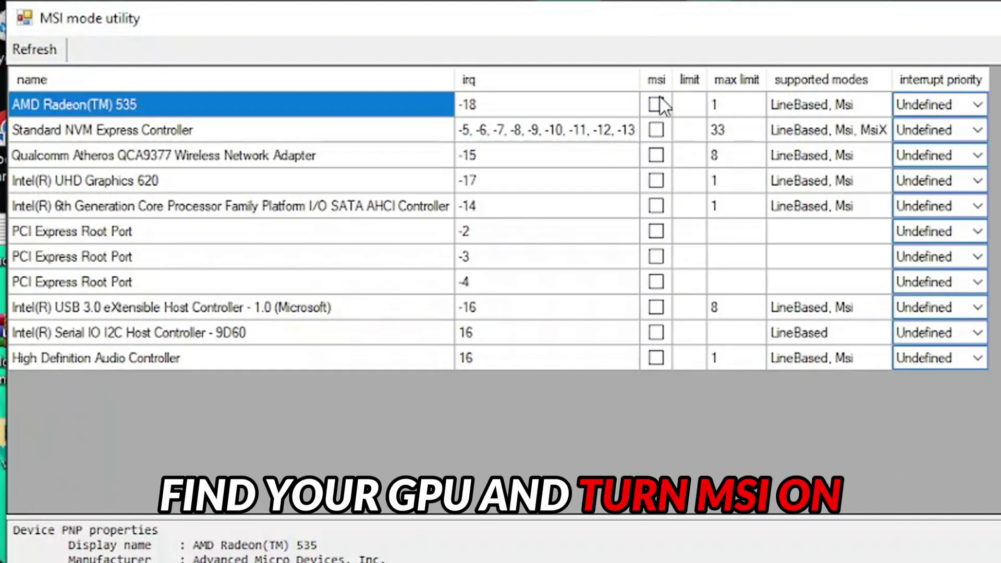
left_click(660, 105)
left_click(658, 106)
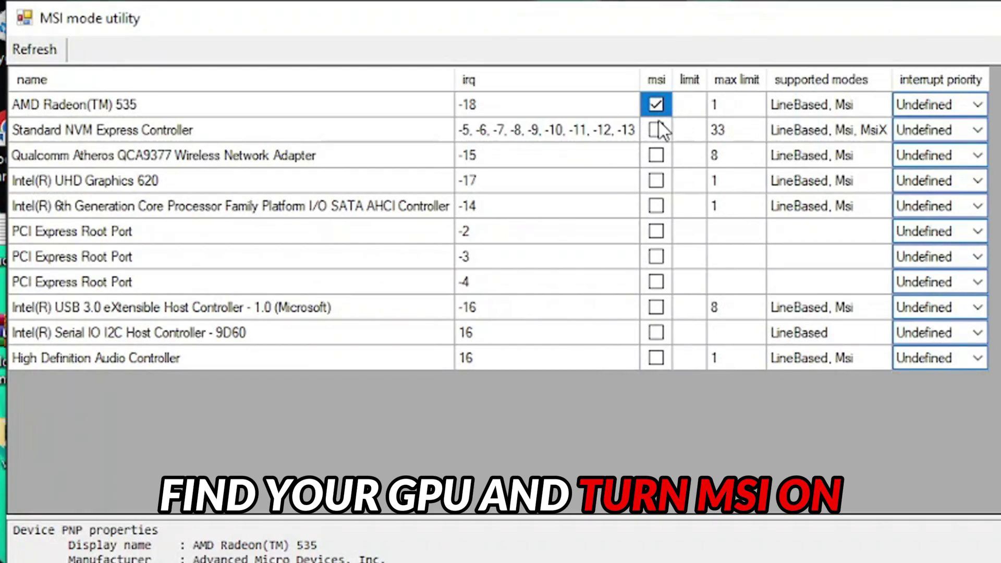
Set the AMD Radeon(TM) 535 interrupt priority to Undefined, close the utility and return to the 7 Programs folder
left_click(944, 105)
left_click(943, 103)
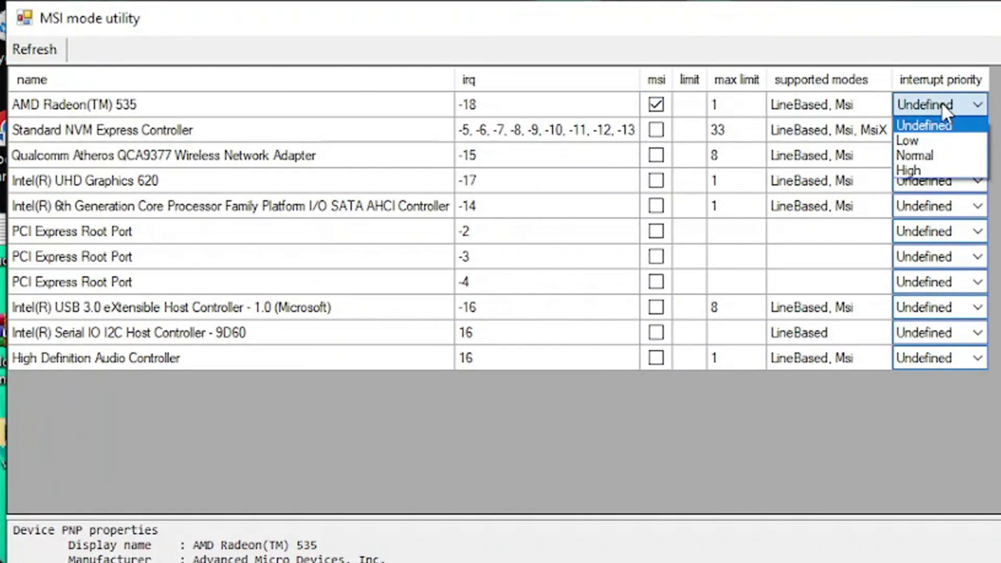
left_click(945, 125)
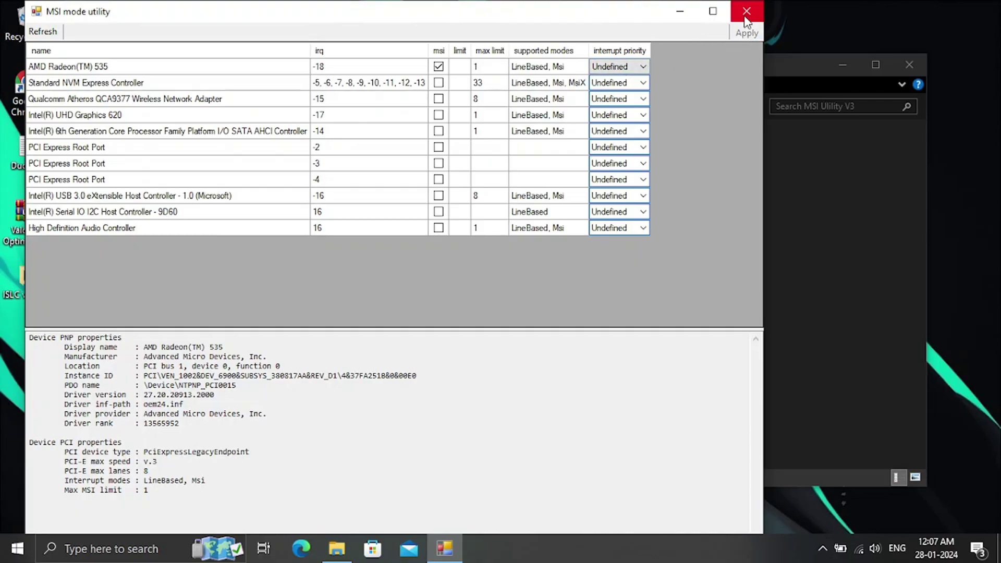
left_click(747, 14)
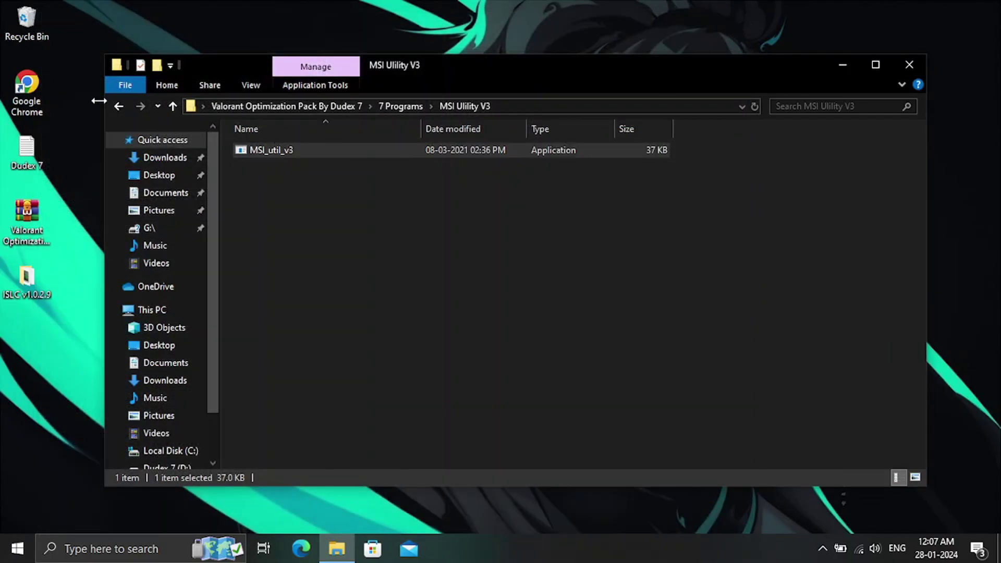
left_click(118, 108)
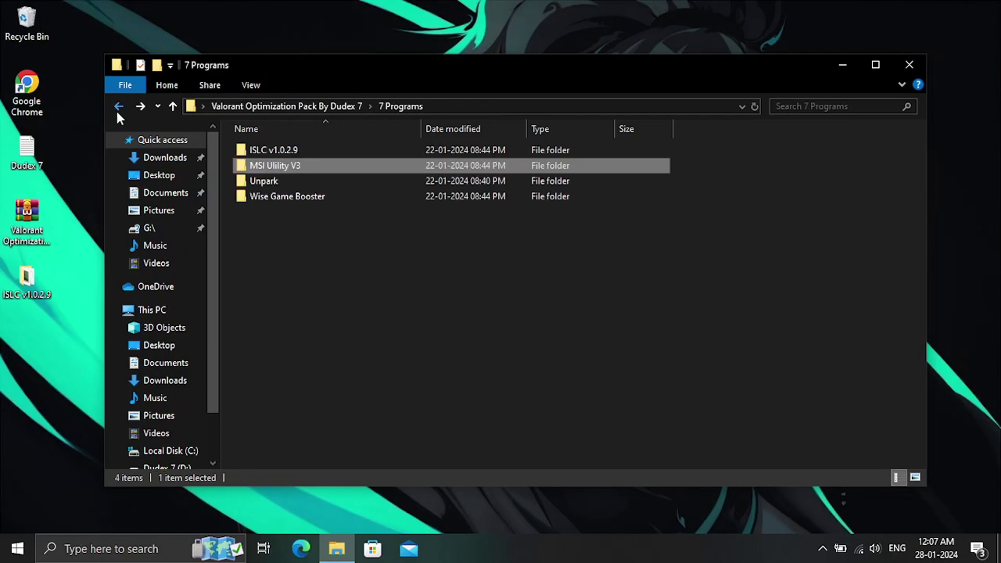
Run 11 Unpark CPU from the Unpark folder as administrator and unpark all CPU cores
double_click(289, 177)
left_click(290, 151)
right_click(291, 151)
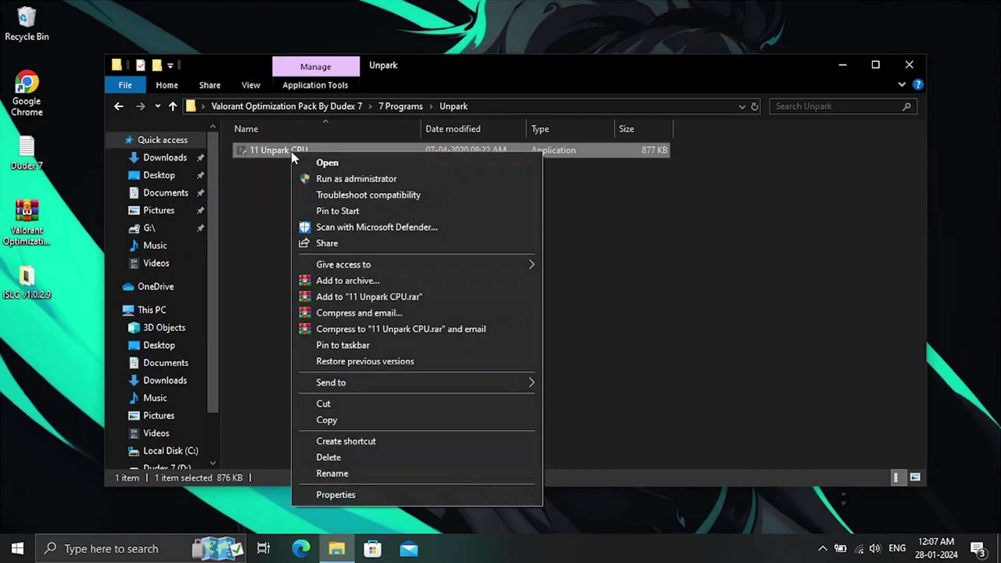
left_click(327, 177)
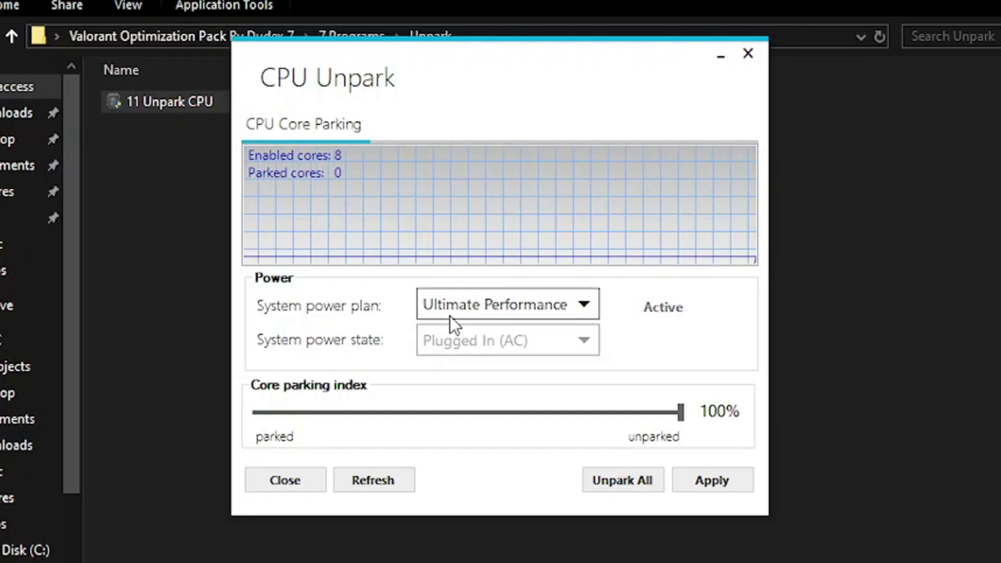
left_click(641, 480)
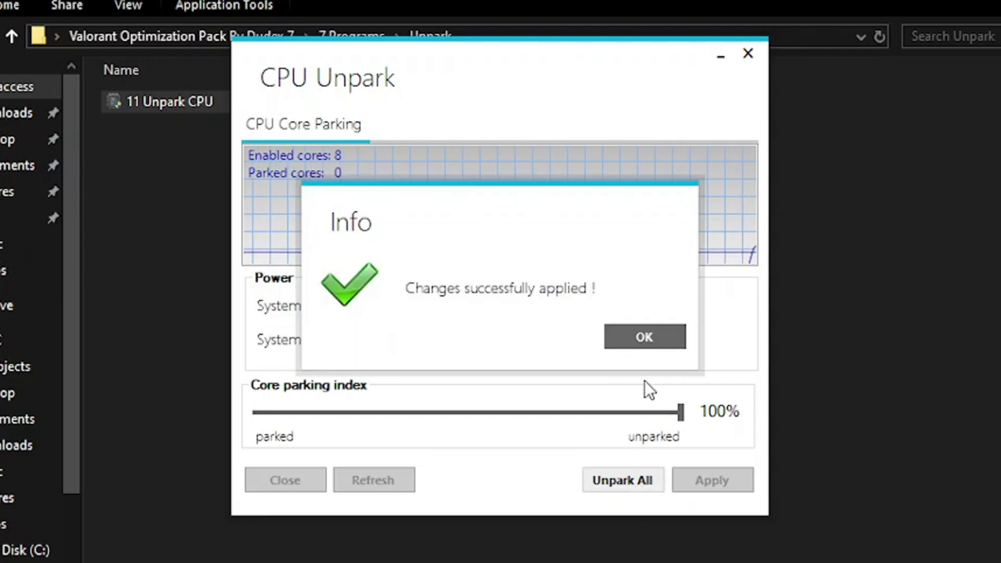
left_click(643, 335)
Apply the Ultimate Performance plan with a 100% core parking index, close CPU Unpark and return to the 7 Programs folder
left_click_drag(673, 420, 860, 440)
left_click(563, 306)
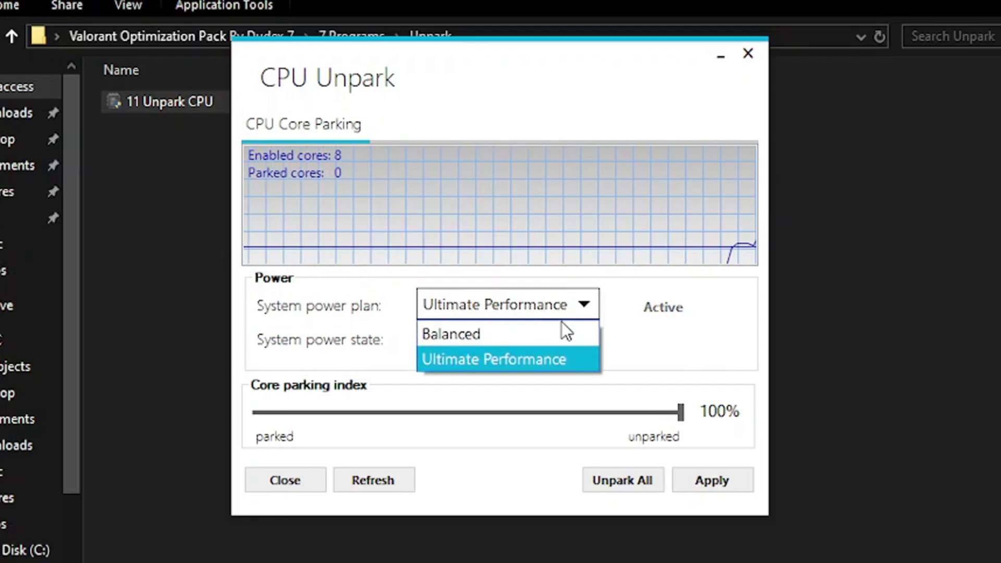
left_click(559, 358)
left_click(705, 491)
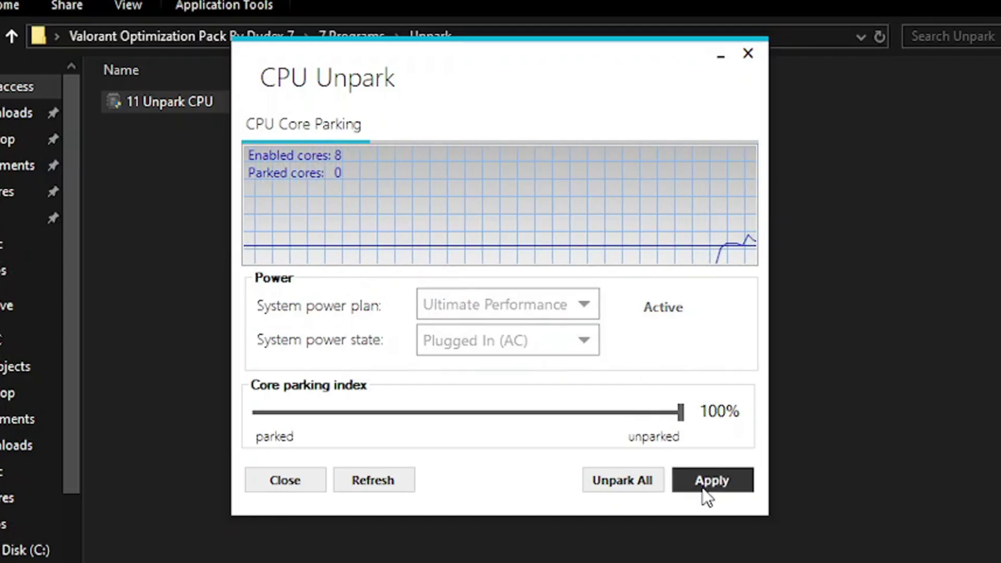
left_click(627, 335)
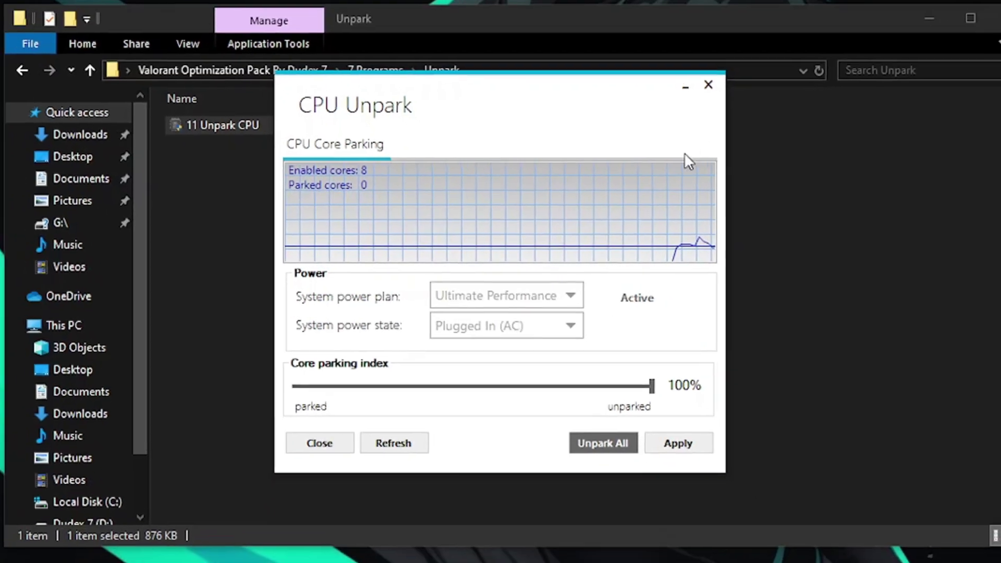
left_click(748, 53)
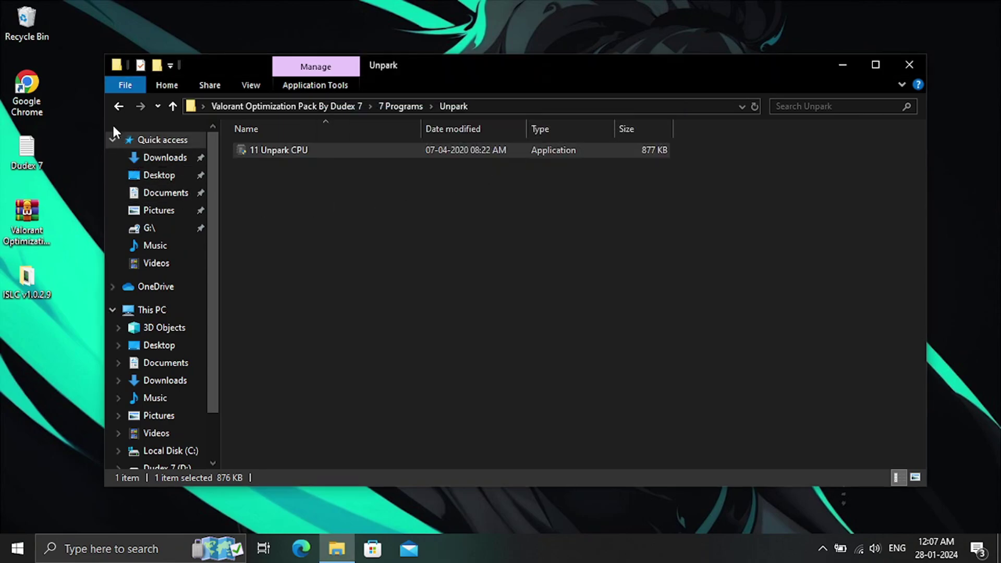
left_click(119, 107)
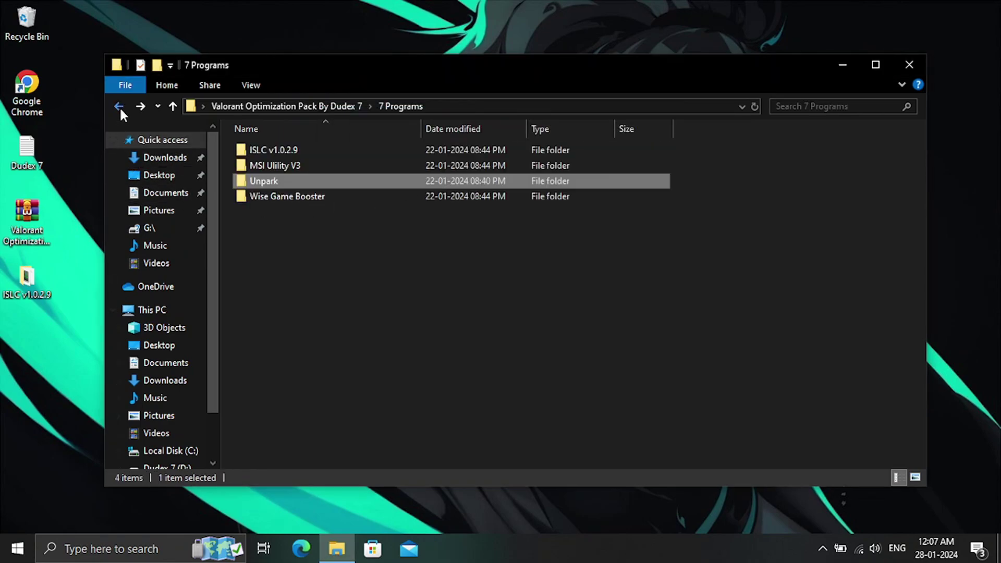
Open the Wise Game Booster folder with its WGBSetup_1.5.7.81 installer, and launch the installed Wise Game Booster through a Windows search
left_click(323, 198)
double_click(323, 198)
left_click(318, 153)
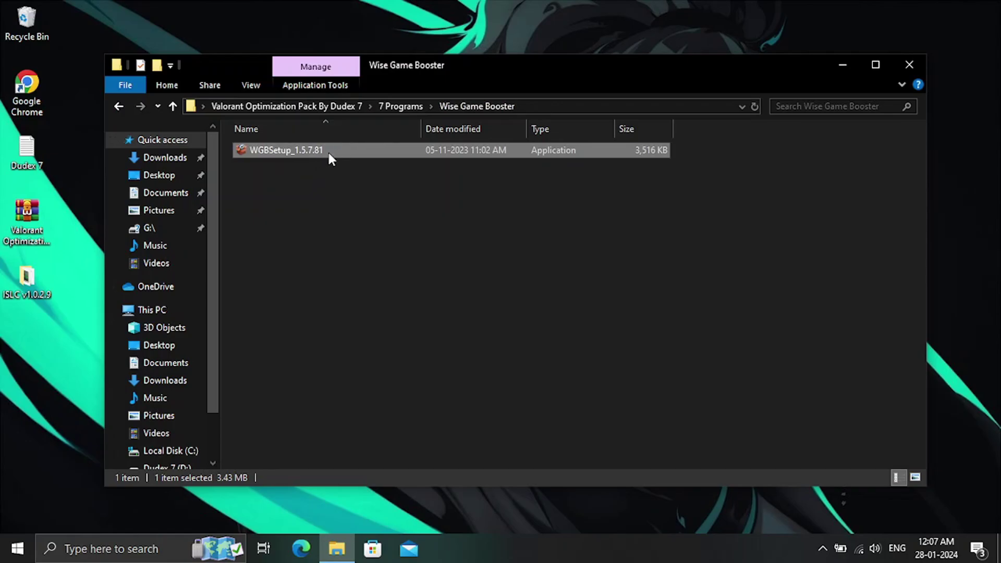
key("super")
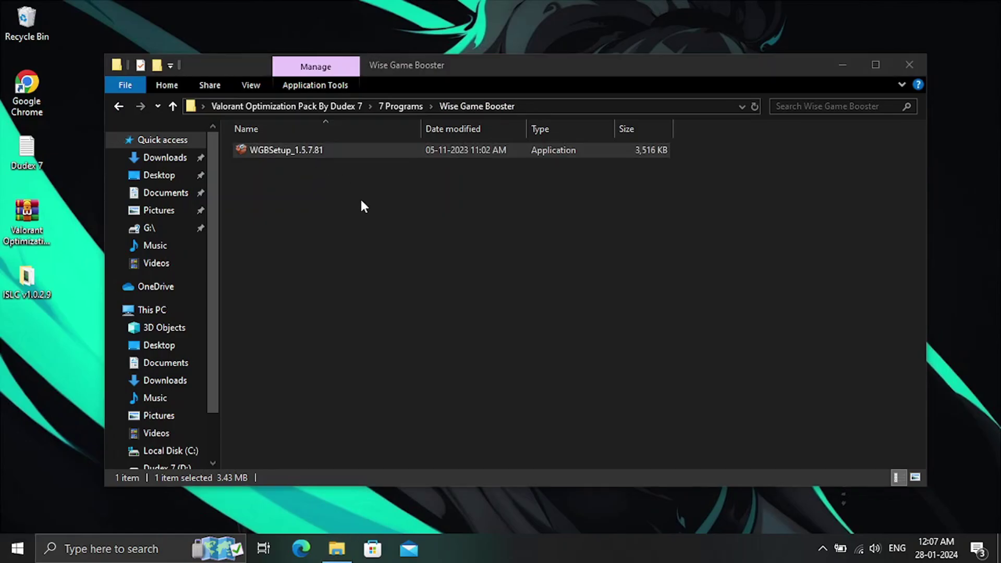
type("wis")
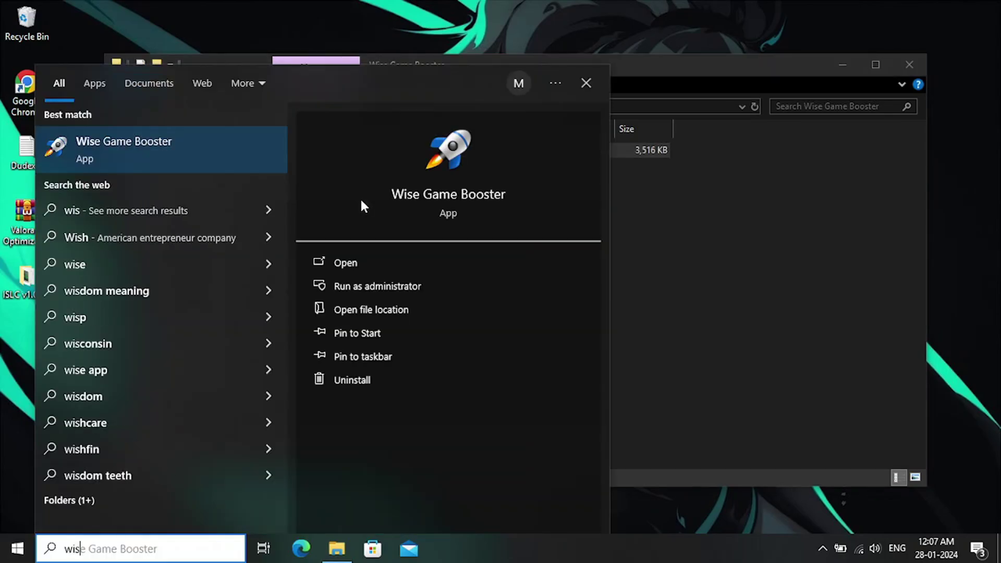
left_click(205, 156)
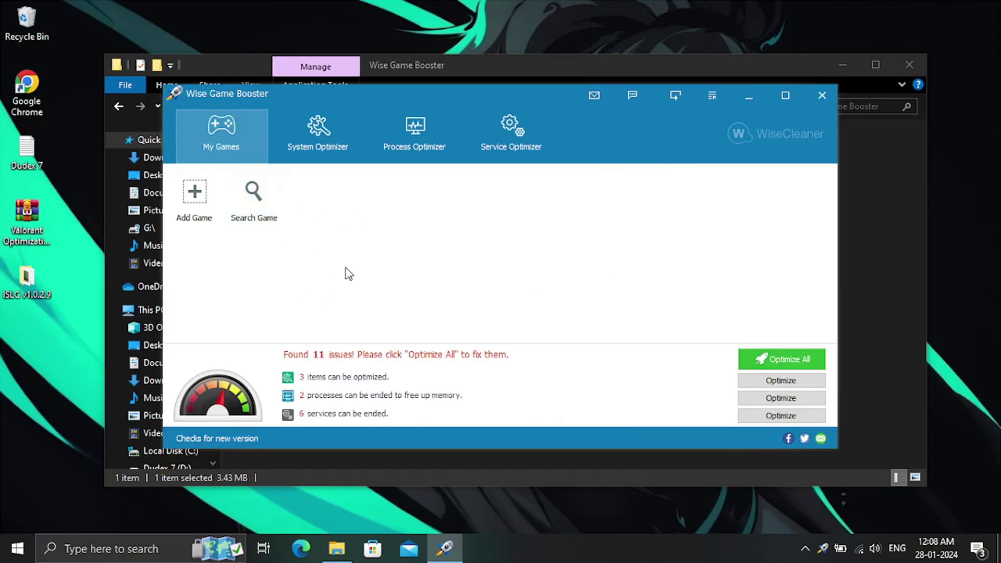
Add the VALORANT application from the Riot Games > VALORANT > live folder to the booster's games
left_click(188, 212)
double_click(338, 195)
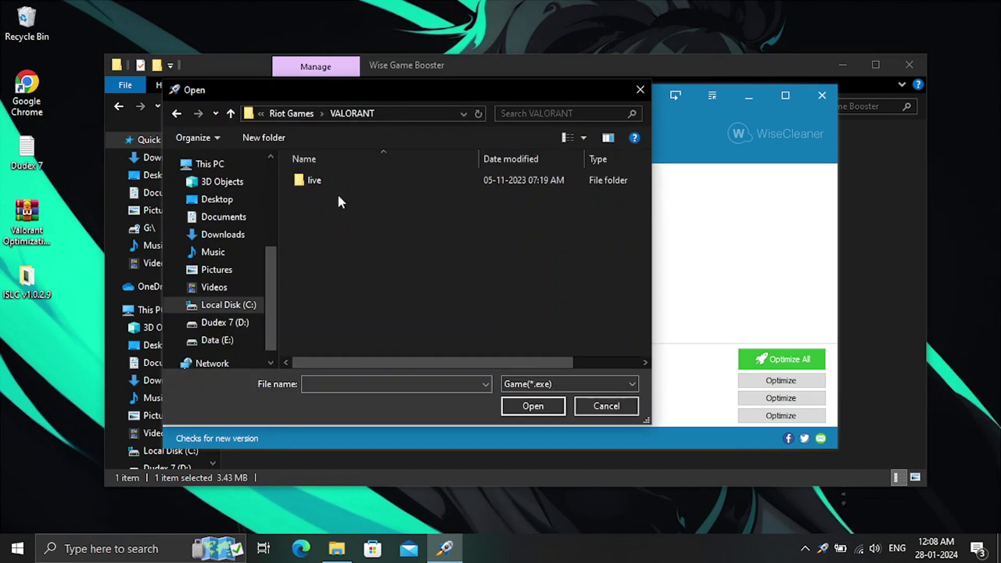
double_click(339, 178)
left_click(360, 210)
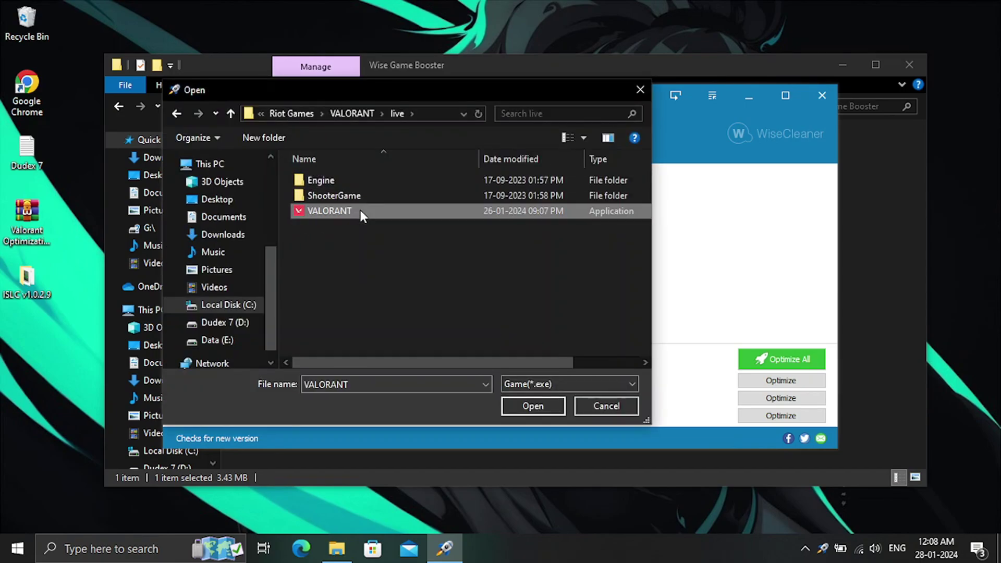
left_click(529, 407)
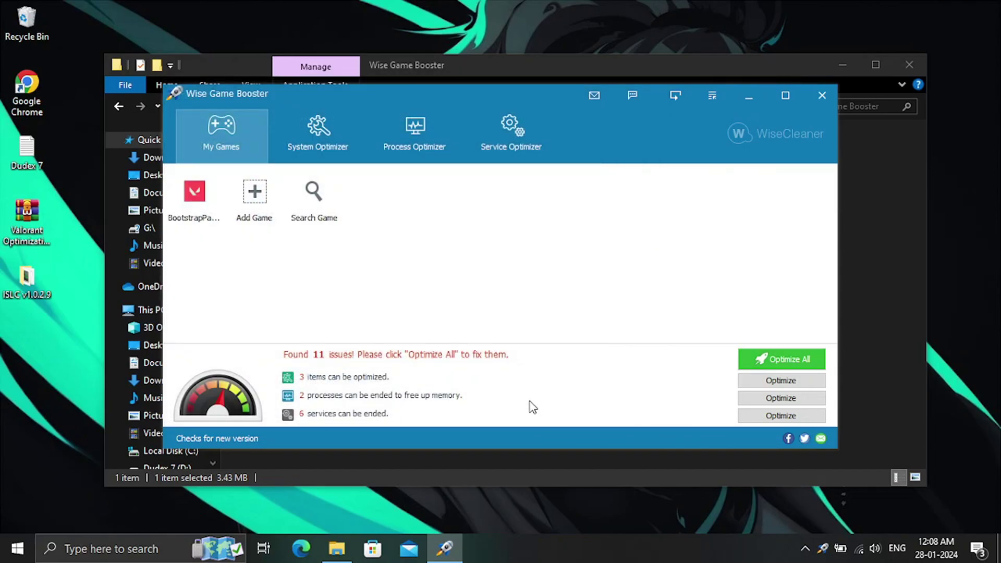
Optimize all issues found in Wise Game Booster, and close the program and the pack's folder window
left_click(745, 358)
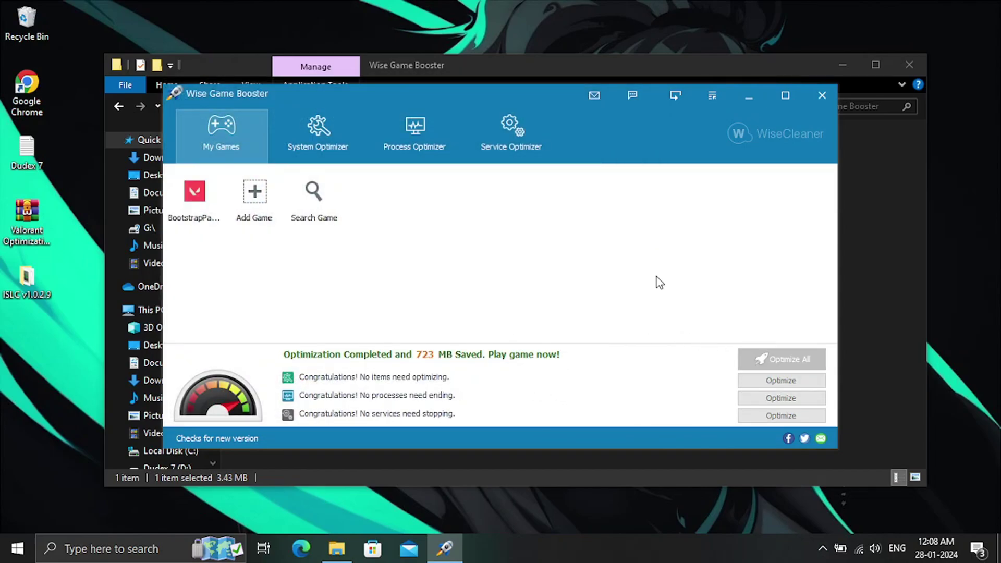
left_click(822, 96)
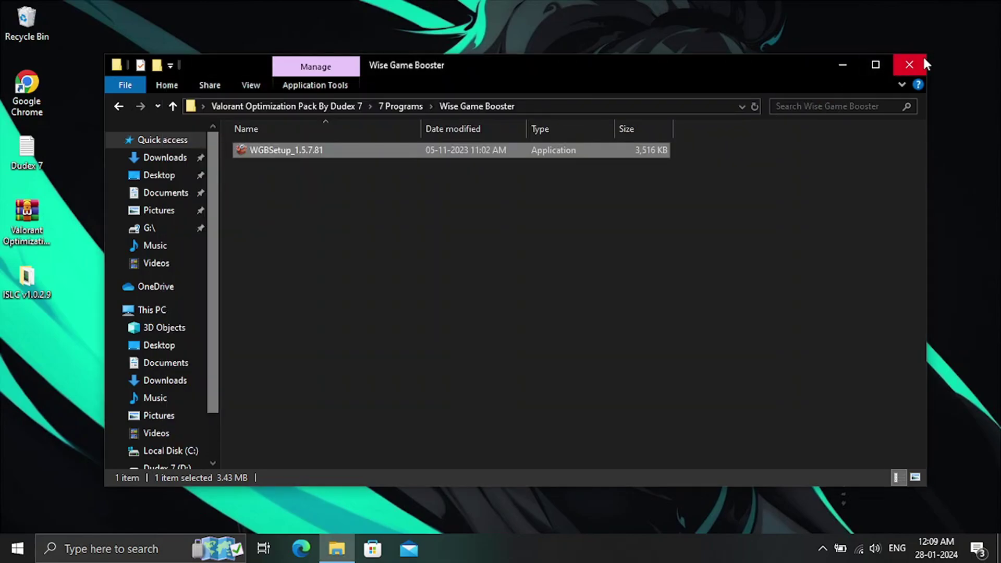
left_click(909, 65)
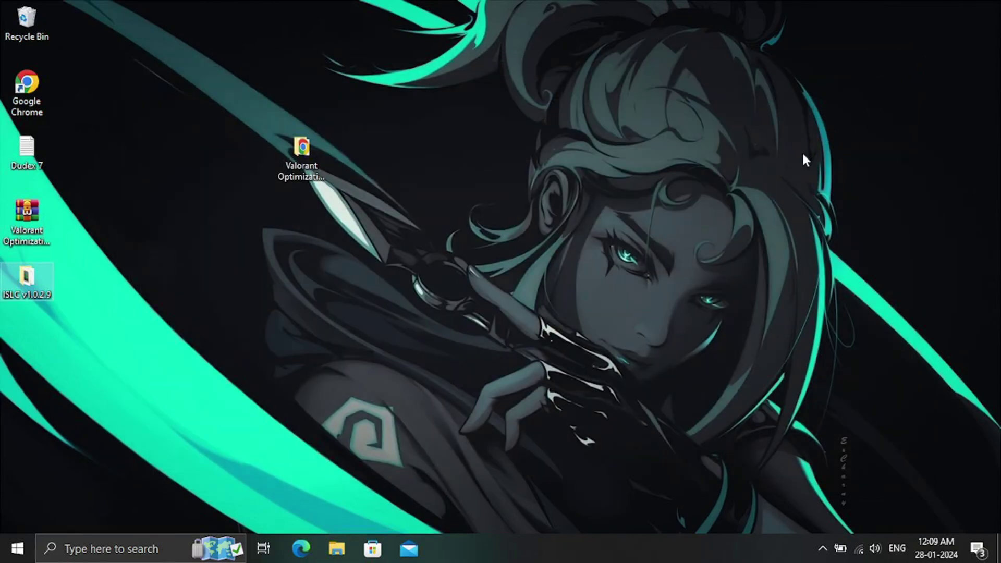